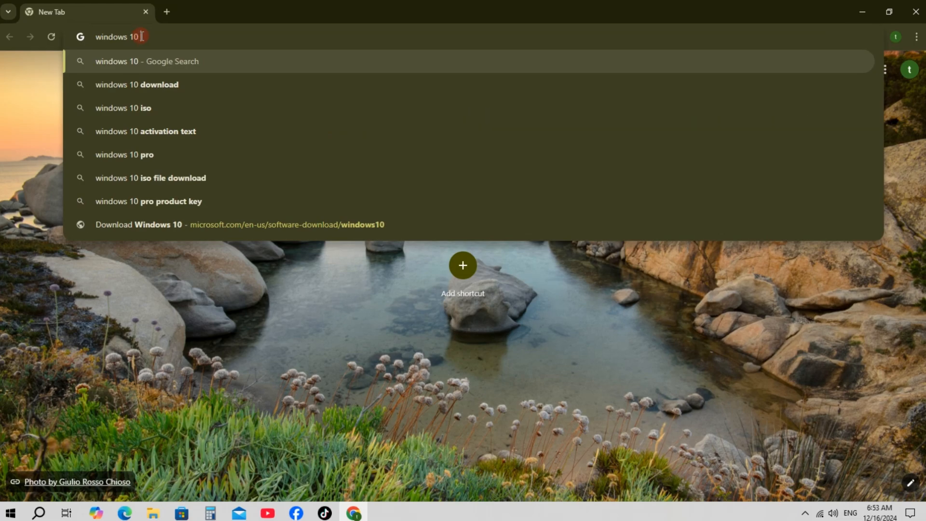
# Search the web for "windows 10 downlod" and open Microsoft's "Download Windows 10 Disc Image (ISO File)" result.
pyautogui.write('lod')
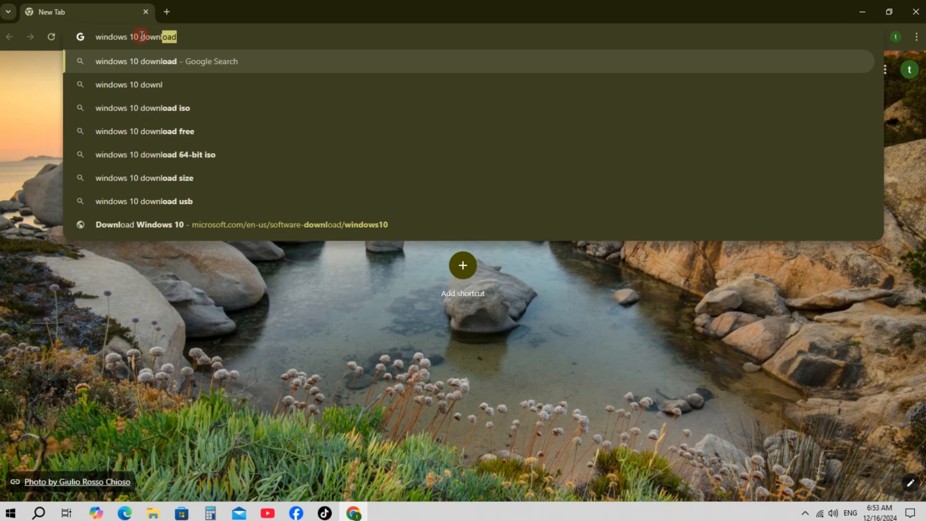
pyautogui.moveTo(176, 37); pyautogui.dragTo(88, 37)
pyautogui.click(189, 38)
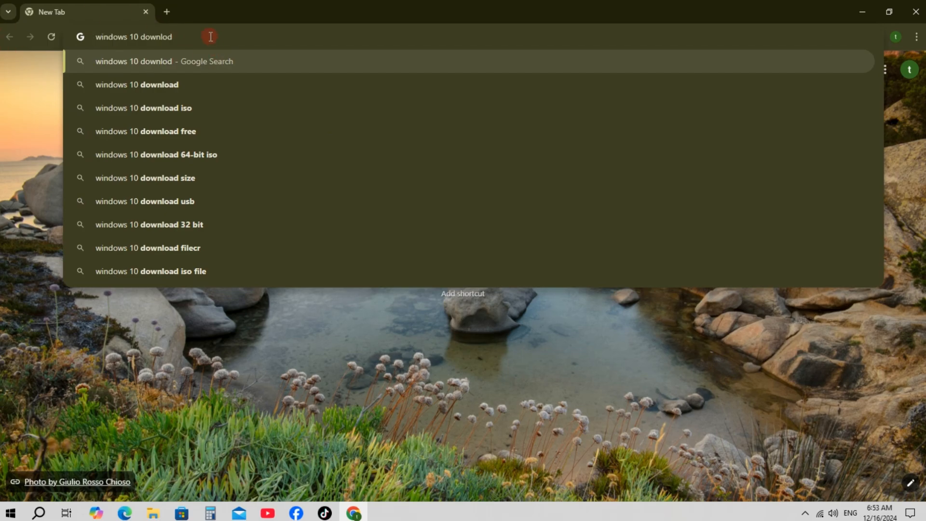
pyautogui.press('Return')
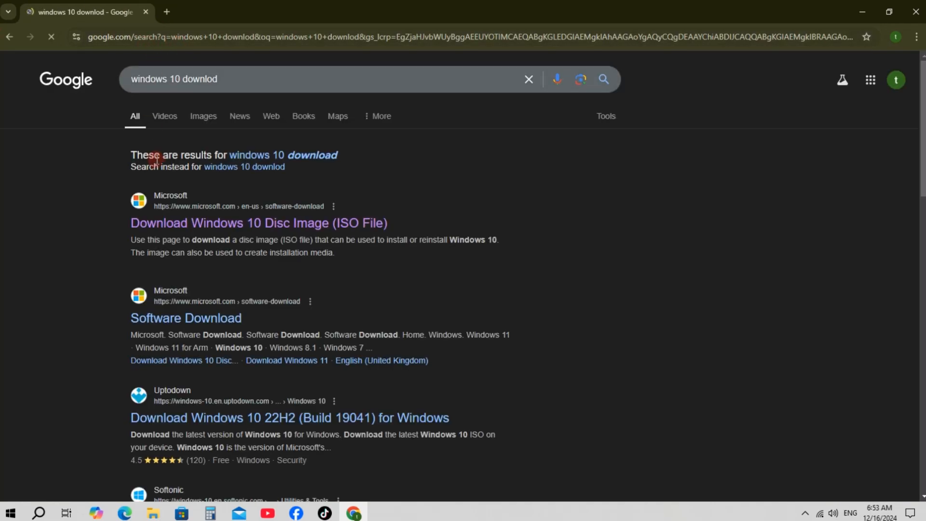
pyautogui.click(309, 219)
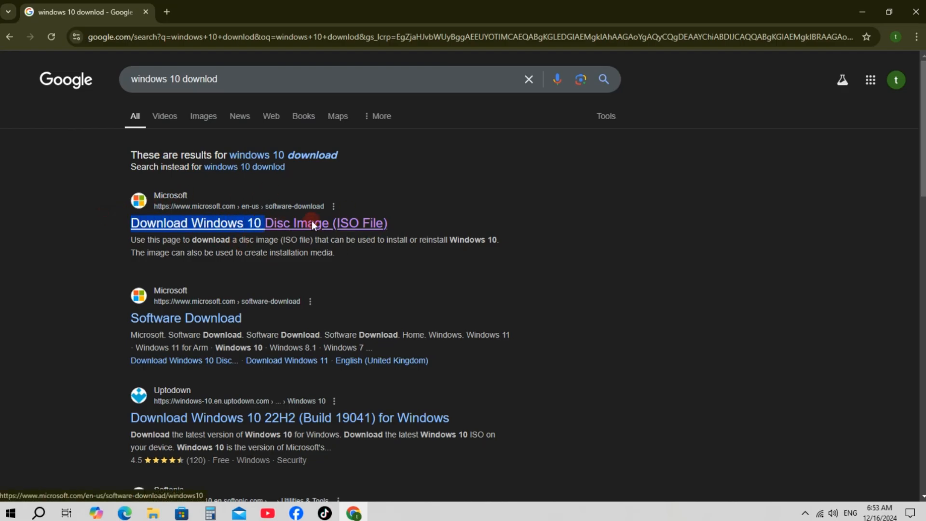
pyautogui.click(355, 228)
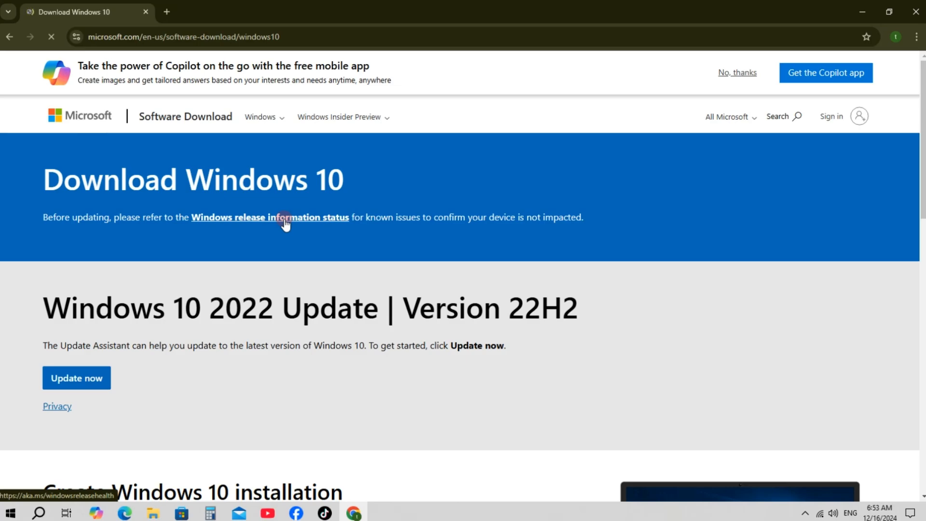
# Download the media creation tool from the "Create Windows 10 installation media" section.
pyautogui.scroll(-4, 283, 227)
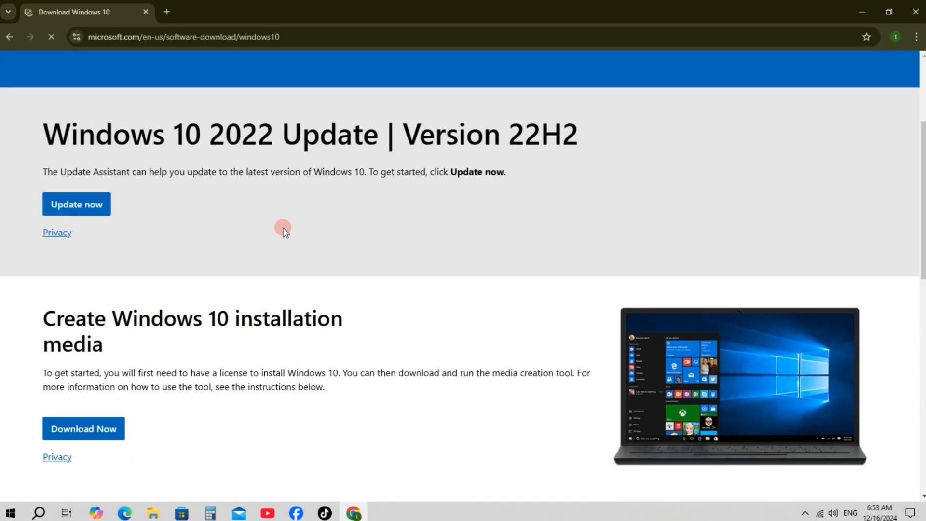
pyautogui.scroll(-2, 284, 231)
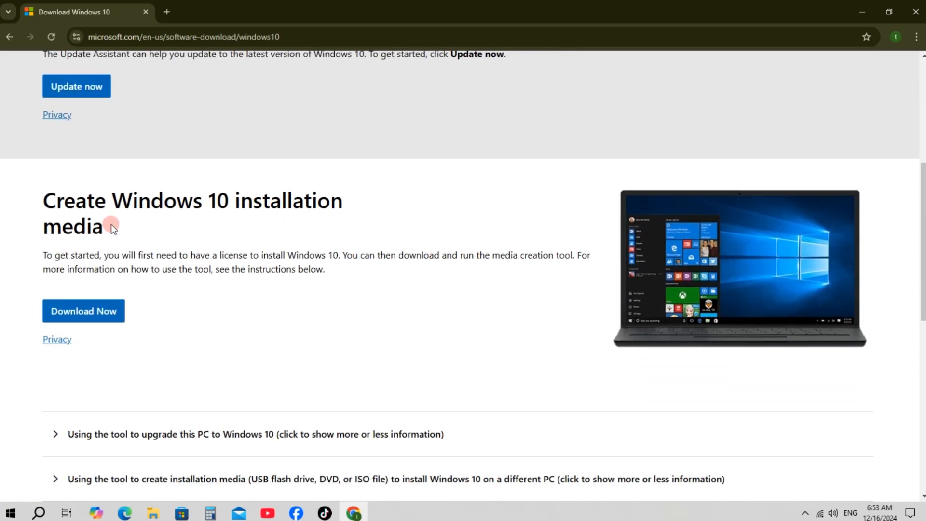
pyautogui.moveTo(39, 207); pyautogui.dragTo(121, 221)
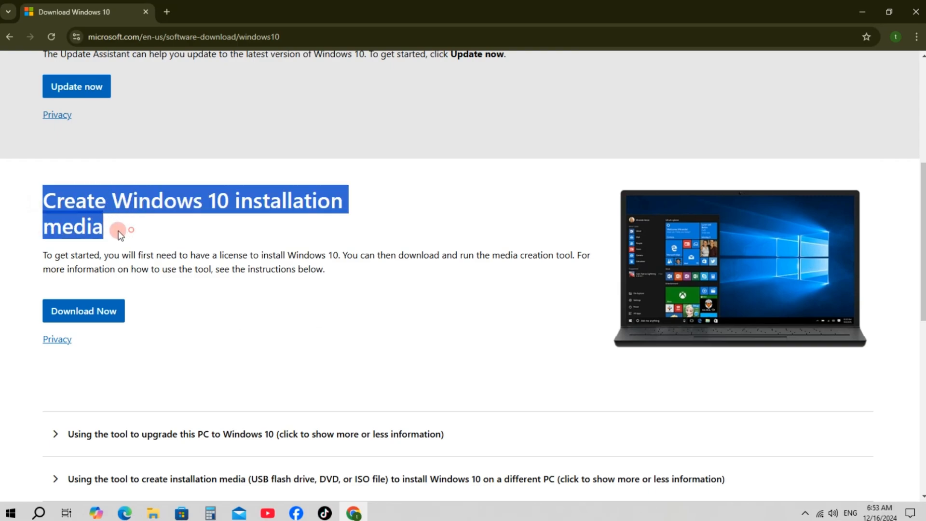
pyautogui.click(134, 252)
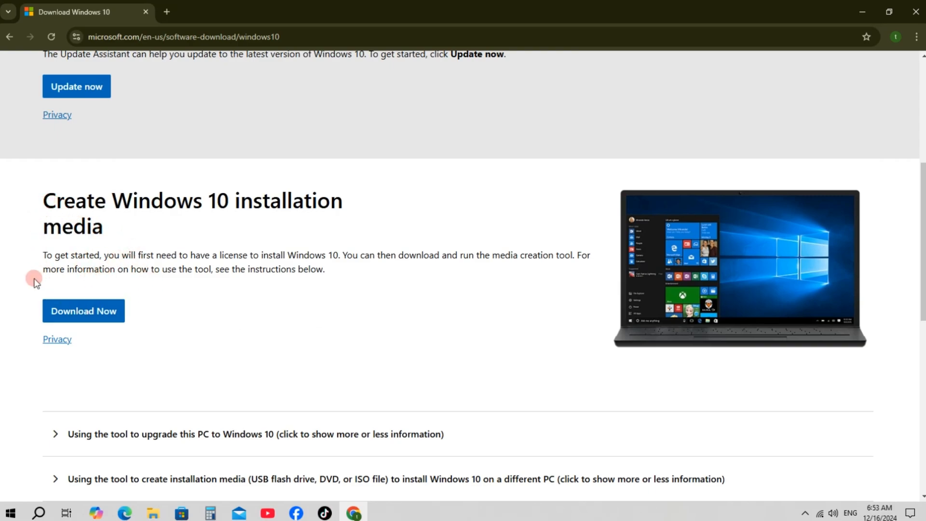
pyautogui.click(71, 311)
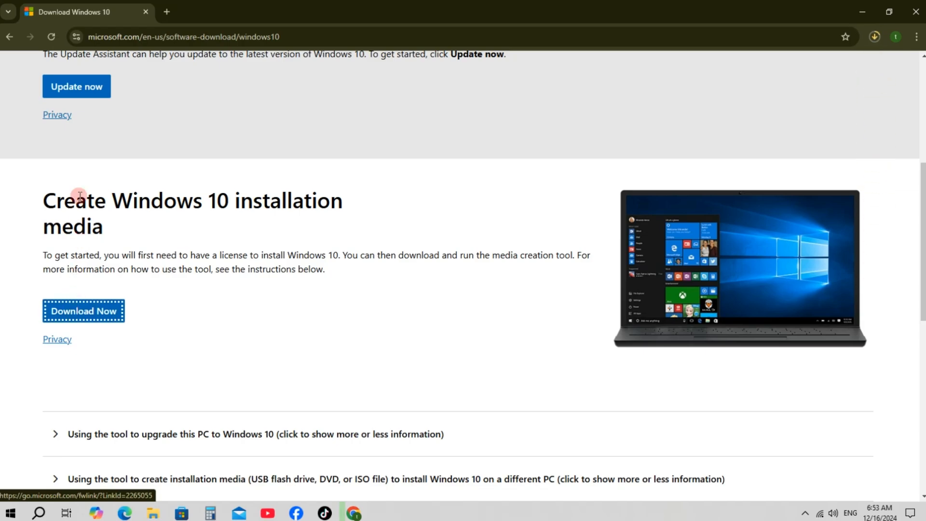
# Open the browser's download history in a new tab and resume the MediaCreationTool_22H2.exe download.
pyautogui.click(165, 18)
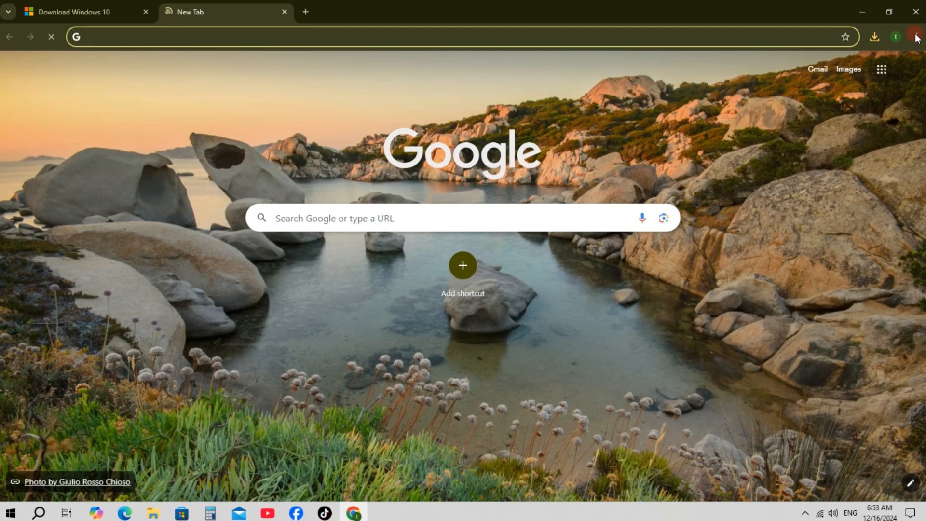
pyautogui.click(917, 36)
pyautogui.click(792, 207)
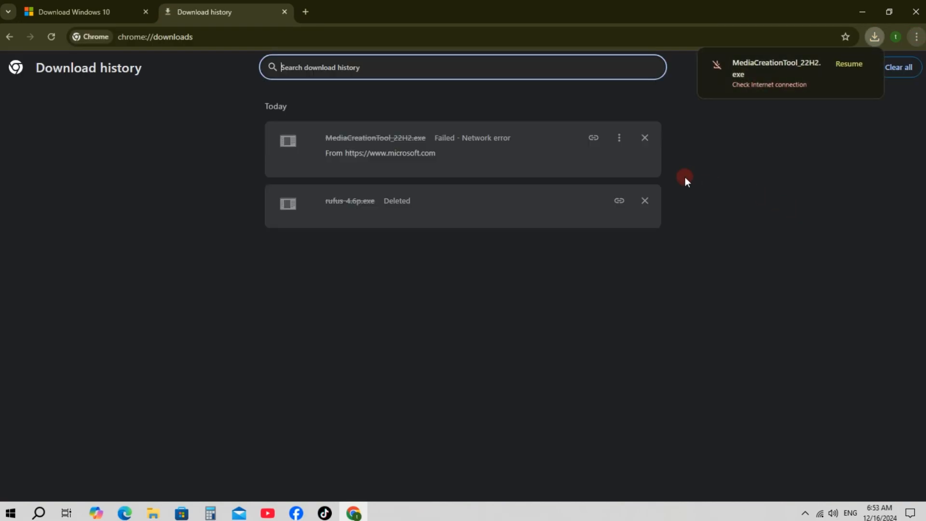
pyautogui.click(852, 67)
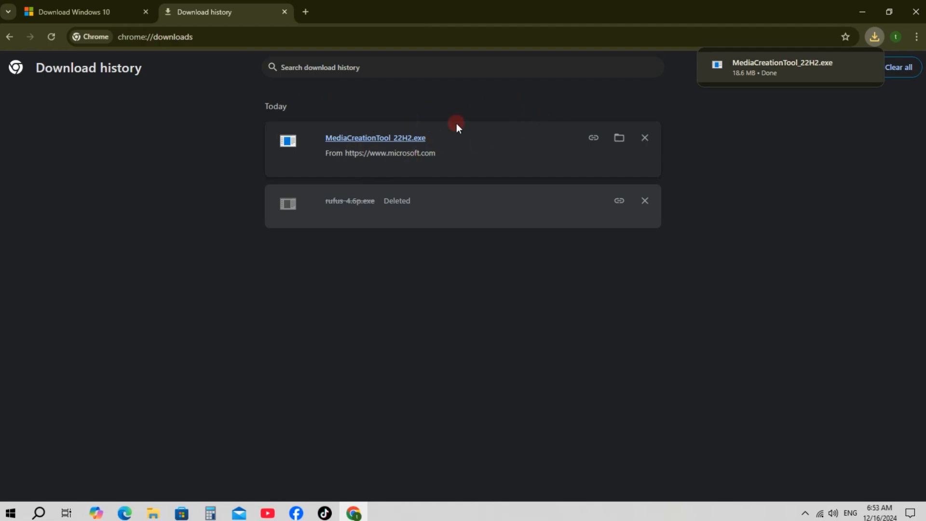
pyautogui.click(845, 123)
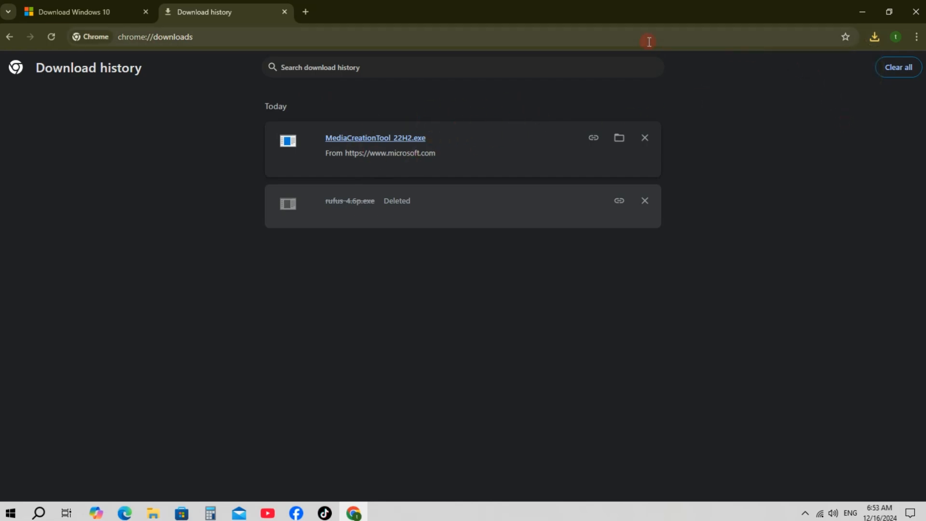
# Close the browser and open the Downloads folder in File Explorer.
pyautogui.click(919, 11)
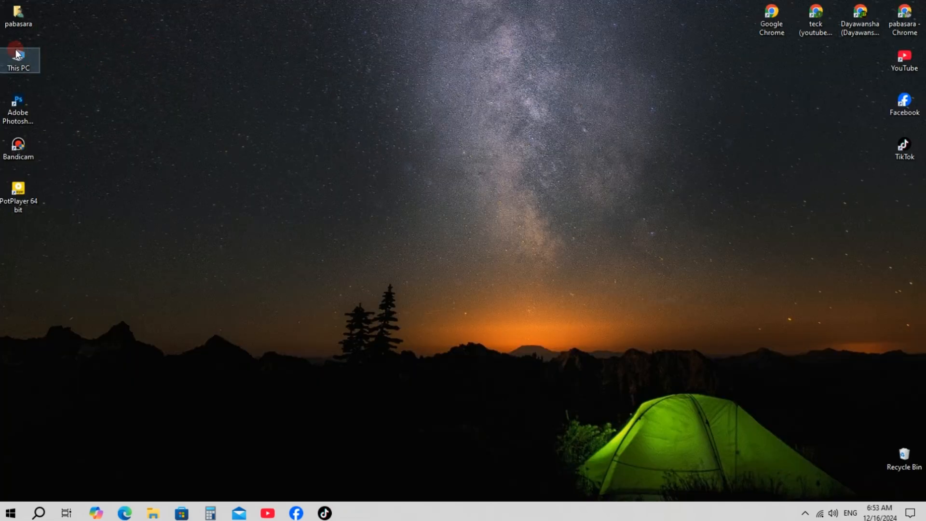
pyautogui.doubleClick(16, 51)
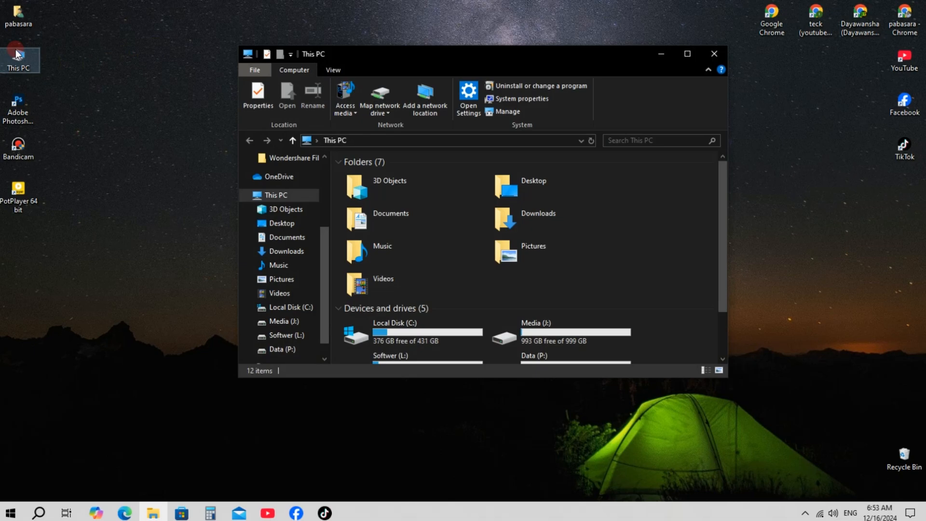
pyautogui.click(579, 226)
pyautogui.doubleClick(579, 226)
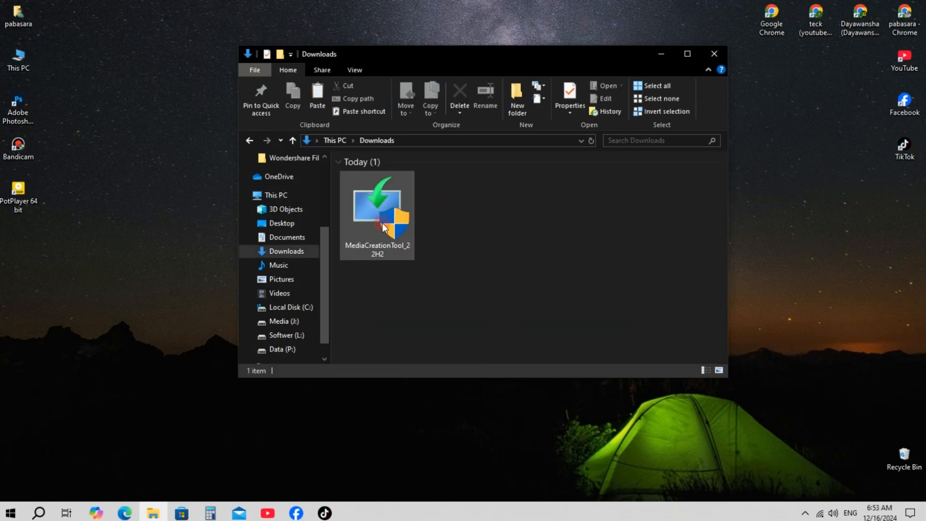
# Run MediaCreationTool_22H2 from the Downloads folder as administrator.
pyautogui.click(369, 229)
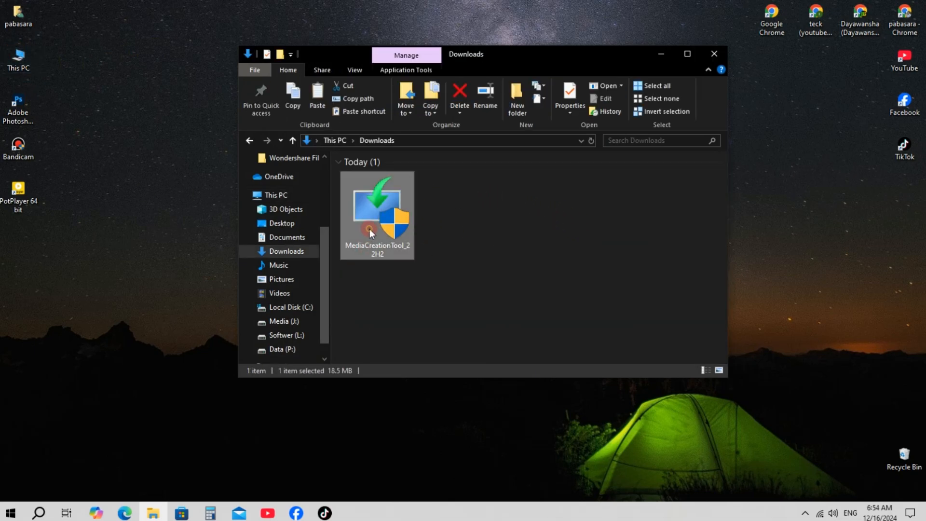
pyautogui.rightClick(369, 229)
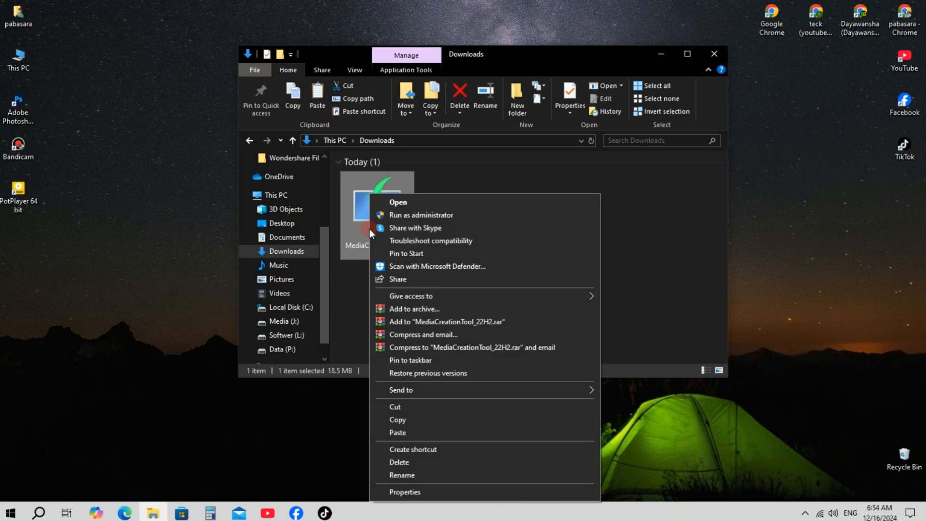
pyautogui.click(418, 216)
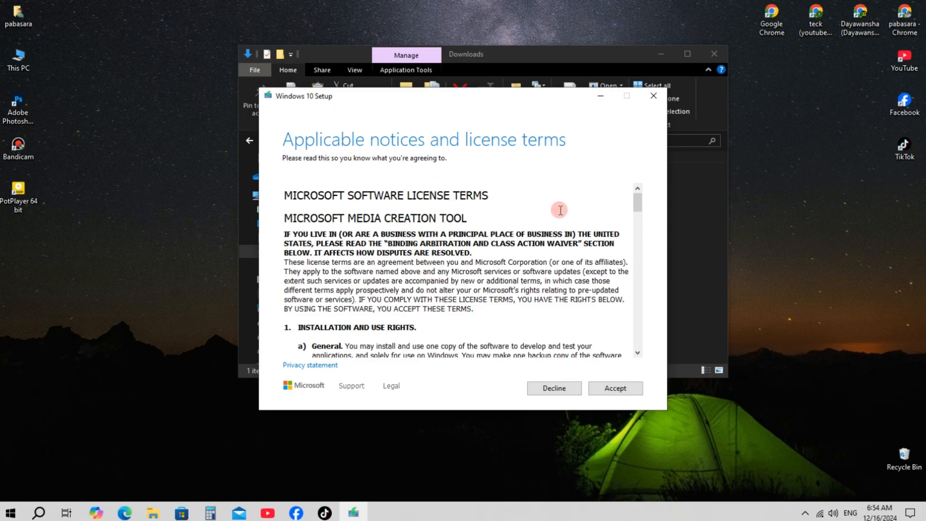
# Minimize the Downloads folder window, then read through and accept the Microsoft Media Creation Tool license terms.
pyautogui.scroll(-3, 559, 208)
pyautogui.click(661, 54)
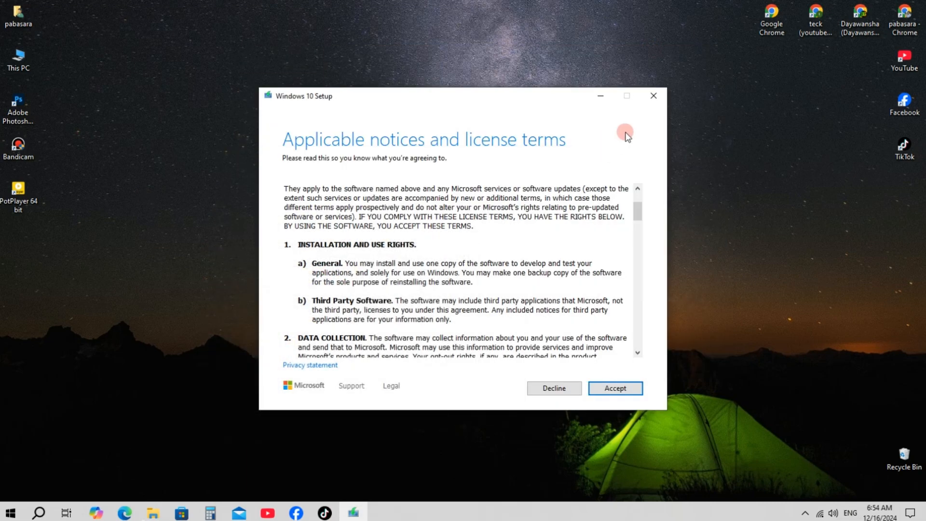
pyautogui.scroll(-6, 513, 215)
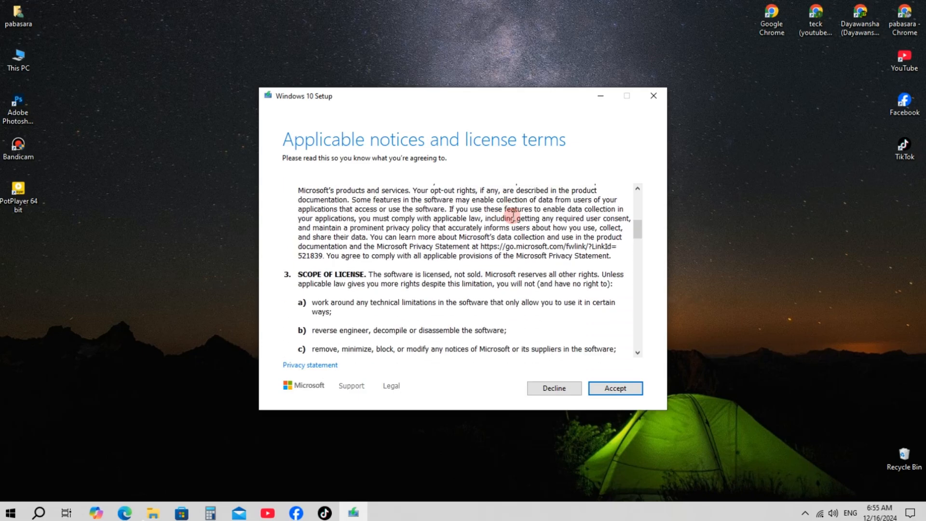
pyautogui.scroll(-18, 513, 215)
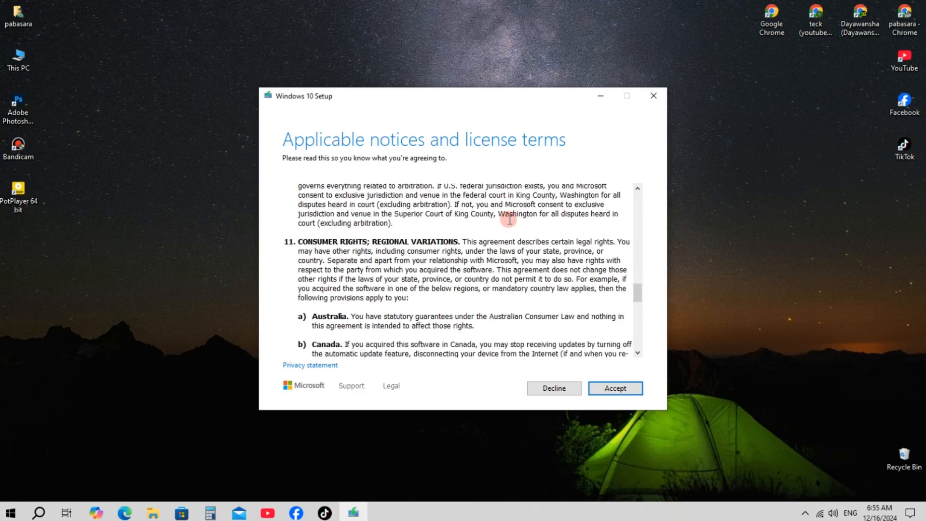
pyautogui.scroll(-15, 510, 220)
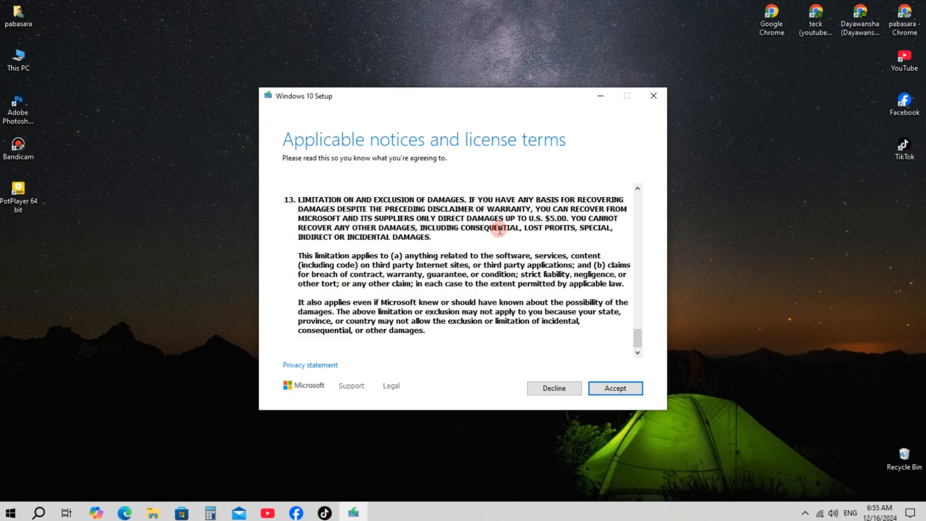
pyautogui.click(617, 388)
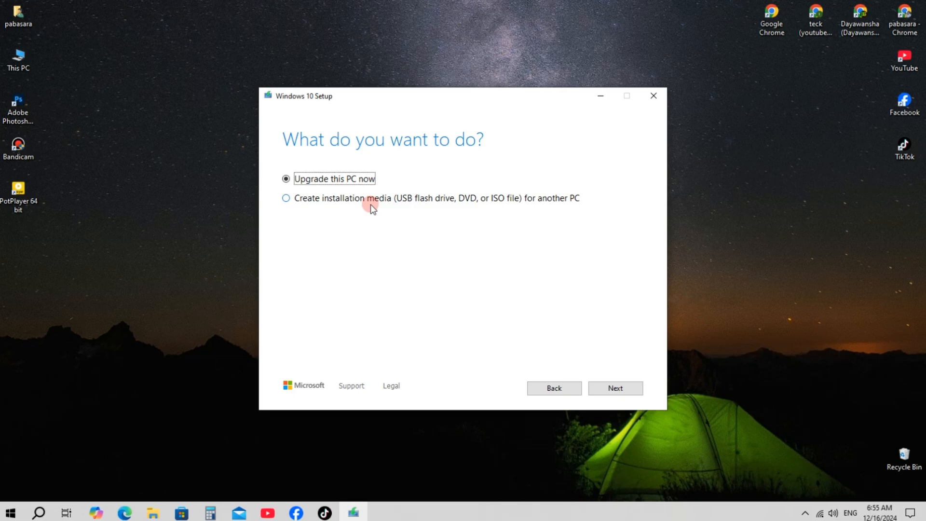
# Choose to create installation media (USB flash drive, DVD, or ISO file) for another PC and continue.
pyautogui.click(341, 202)
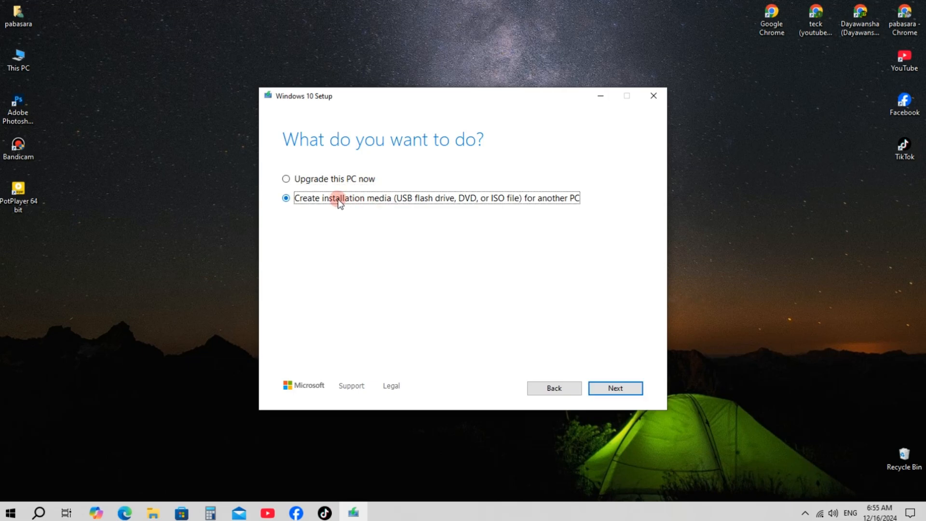
pyautogui.click(616, 390)
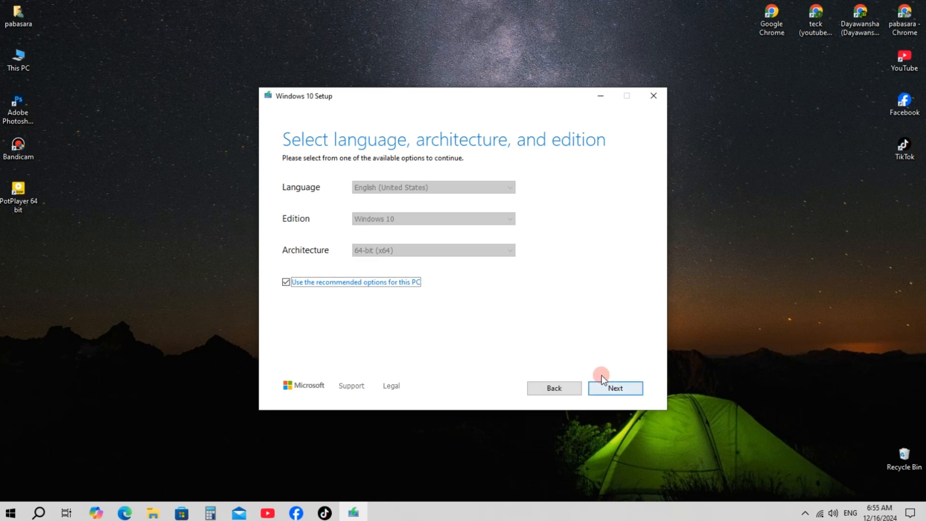
# Turn off the recommended options, reselect English (United States), Windows 10 and 64-bit (x64), and turn the recommended options back on.
pyautogui.click(286, 282)
pyautogui.click(418, 188)
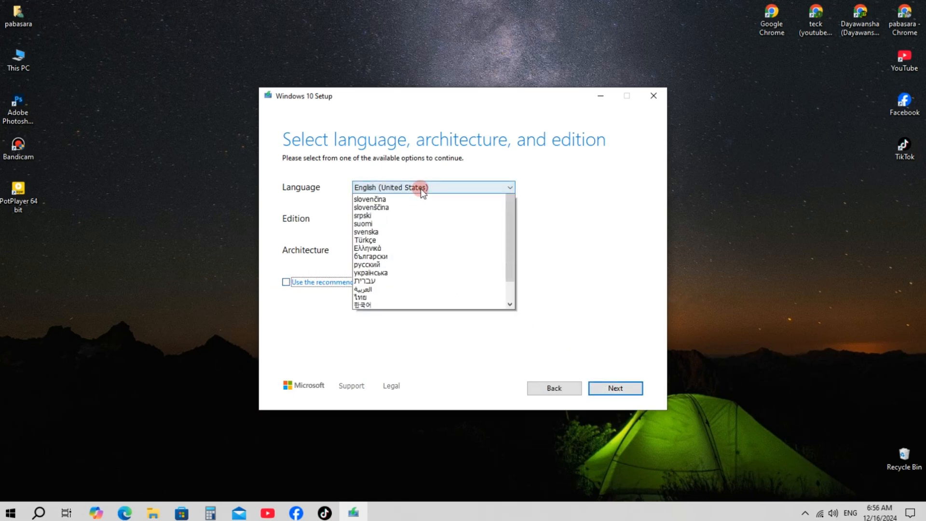
pyautogui.click(440, 198)
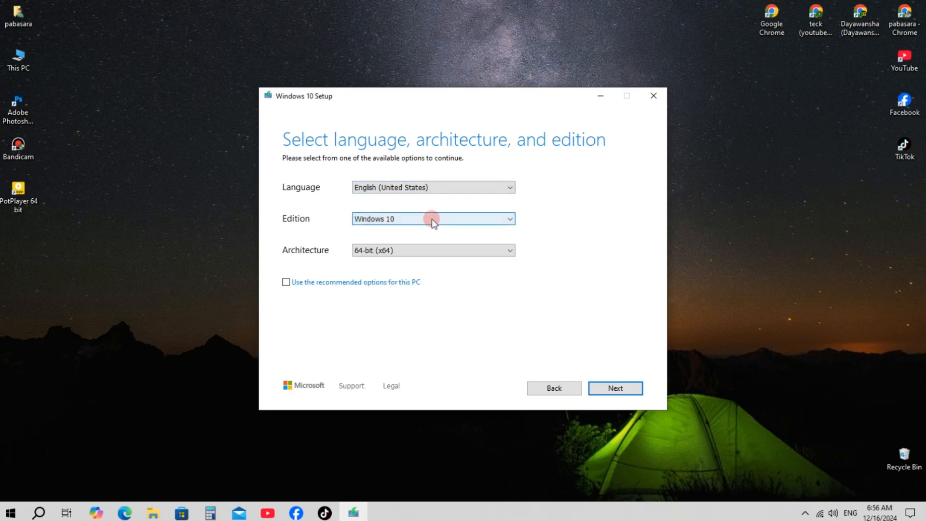
pyautogui.click(432, 219)
pyautogui.click(430, 230)
pyautogui.click(431, 250)
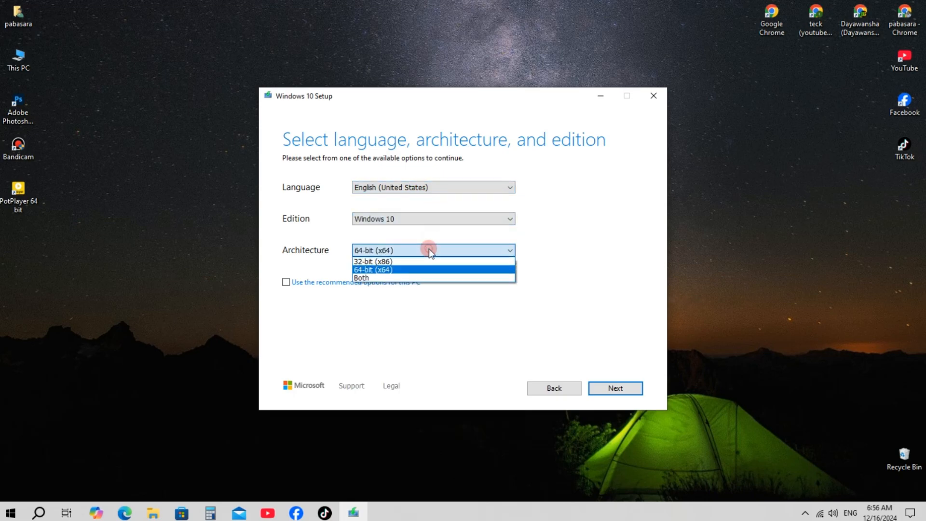
pyautogui.click(410, 270)
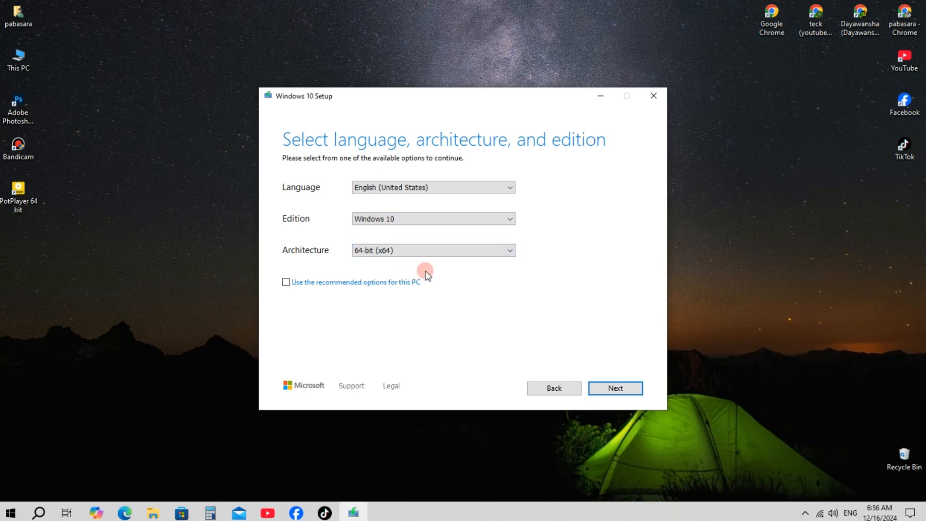
pyautogui.click(286, 282)
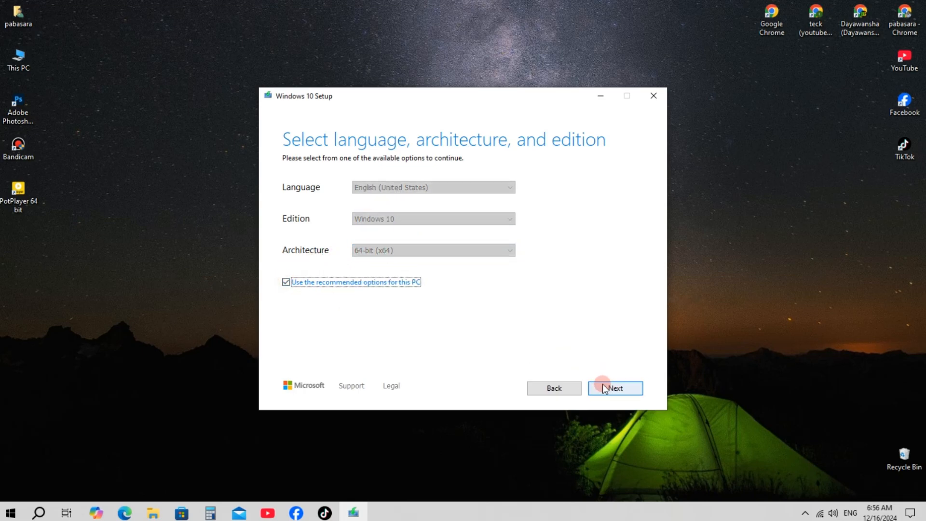
# Continue with the recommended options for this PC and choose ISO file as the media to create.
pyautogui.click(616, 387)
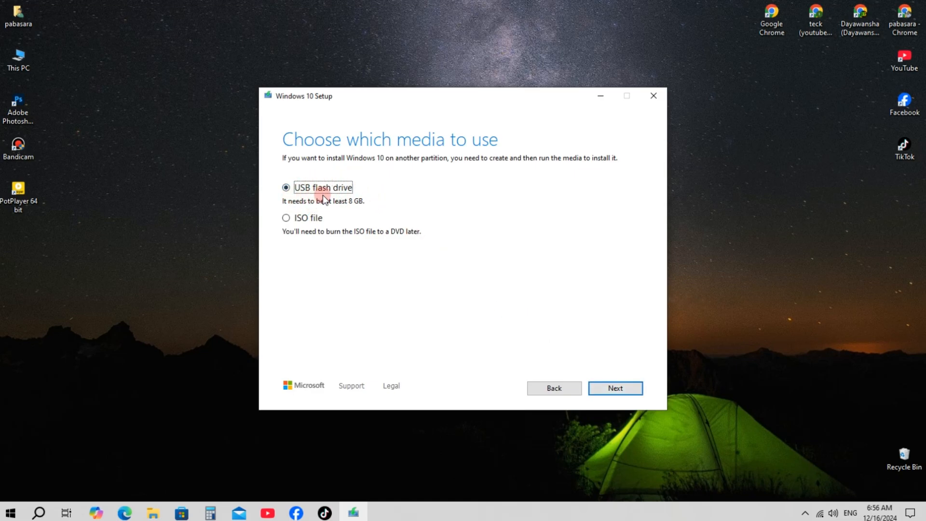
pyautogui.click(316, 219)
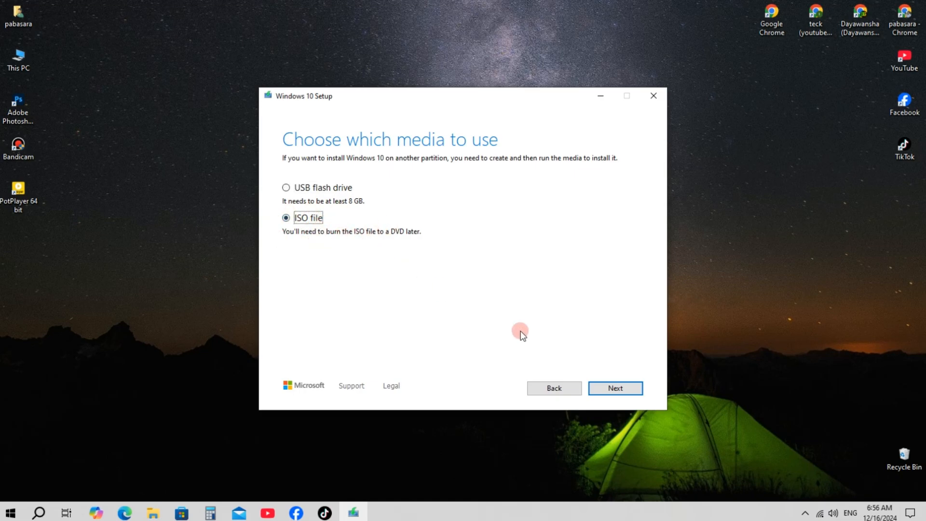
pyautogui.click(612, 390)
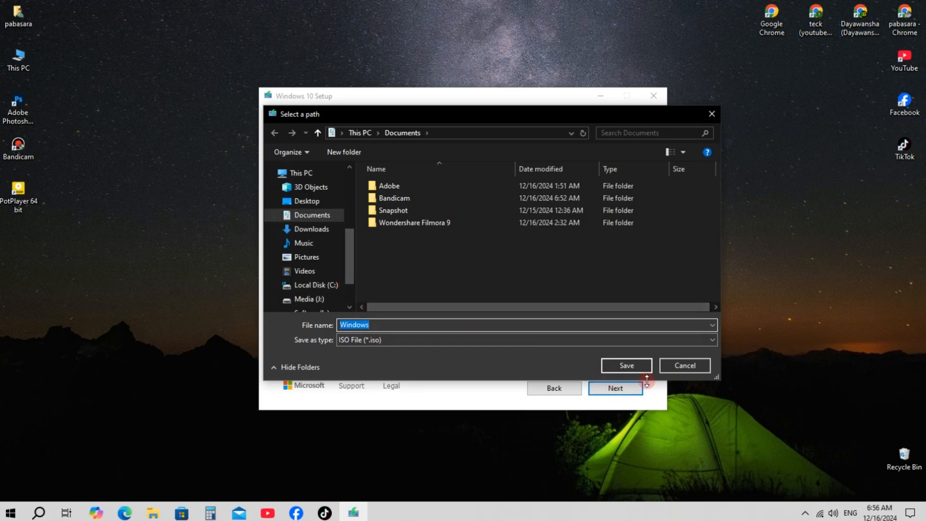
# Save the ISO file in the Downloads folder under the name Windows.
pyautogui.click(628, 366)
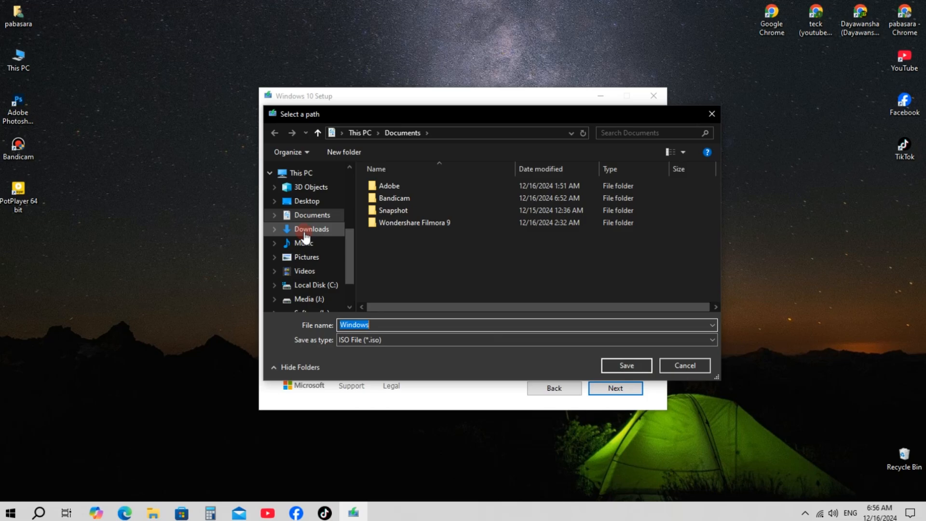
pyautogui.click(303, 233)
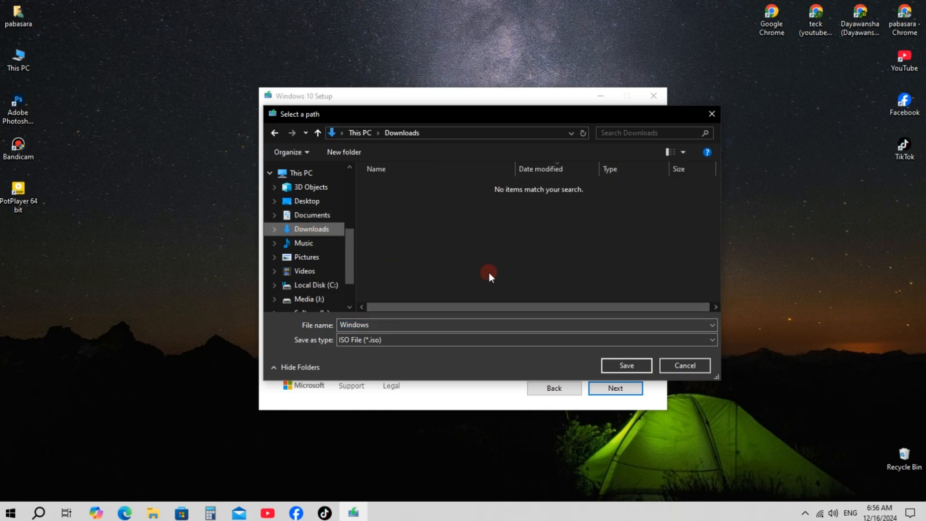
pyautogui.click(611, 367)
pyautogui.click(619, 366)
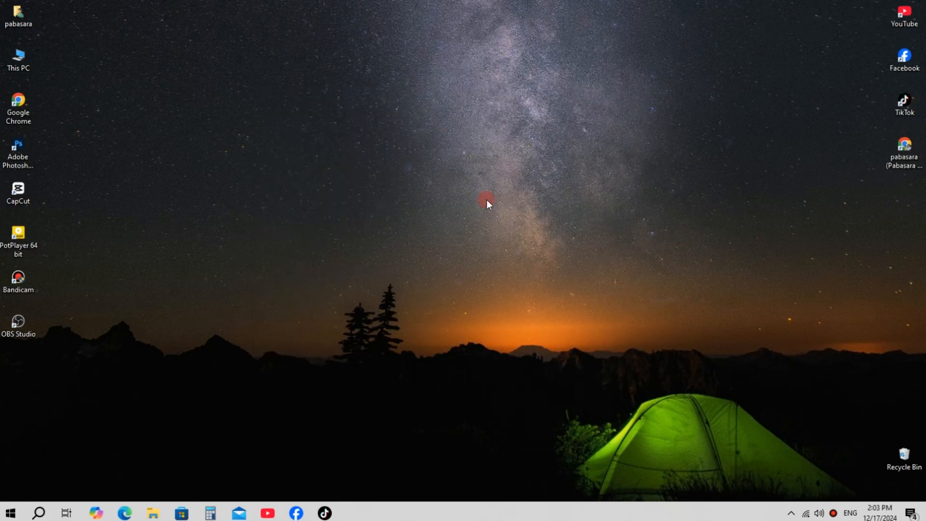
# Open the Downloads folder from This PC, check the Windows 10 ISO file, and close the folder window.
pyautogui.doubleClick(20, 56)
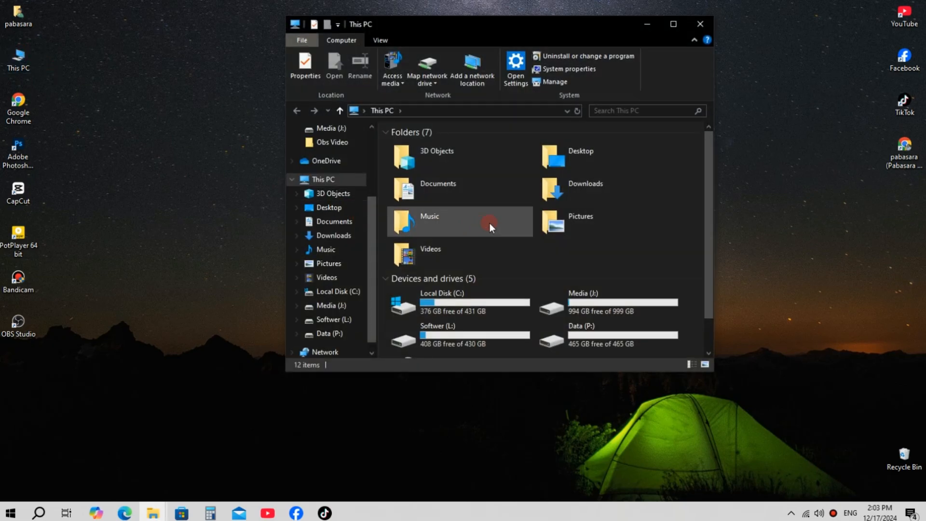
pyautogui.click(569, 188)
pyautogui.doubleClick(569, 187)
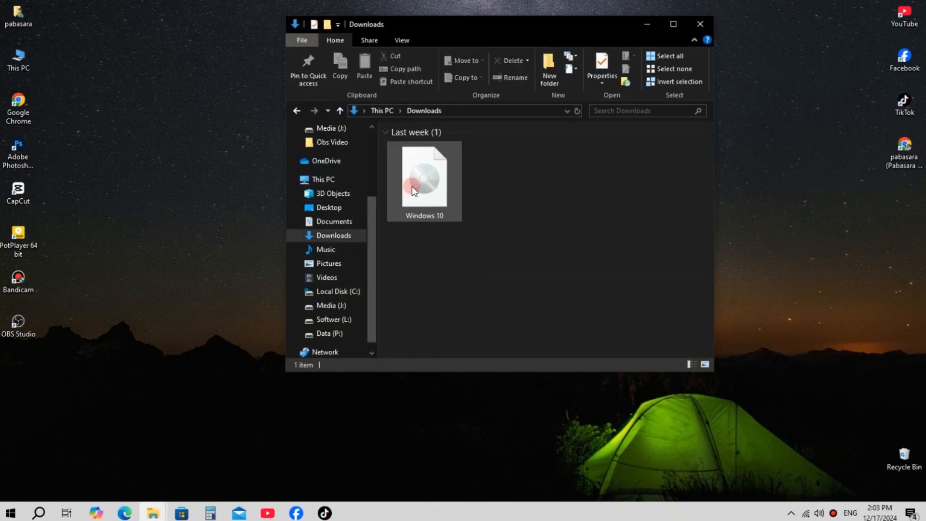
pyautogui.moveTo(482, 226); pyautogui.dragTo(421, 173)
pyautogui.click(514, 187)
pyautogui.moveTo(500, 231); pyautogui.dragTo(409, 177)
pyautogui.click(552, 157)
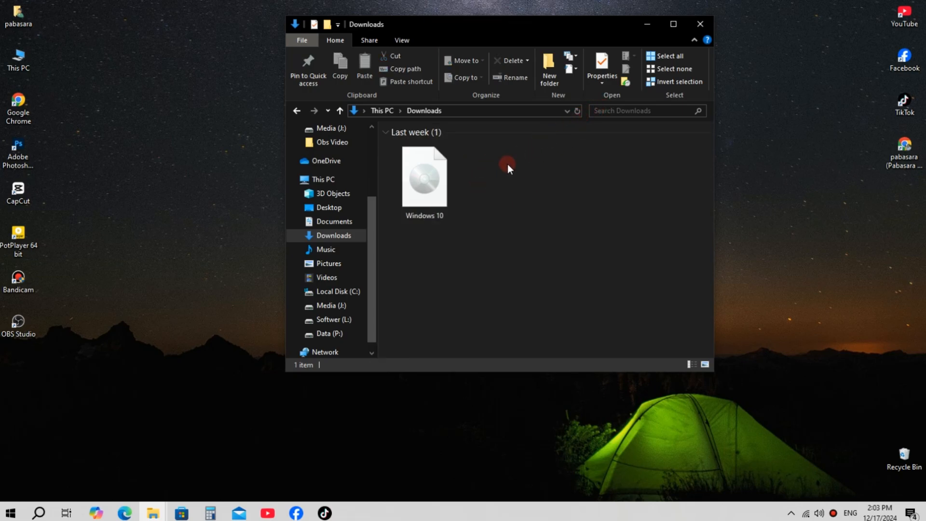
pyautogui.click(701, 26)
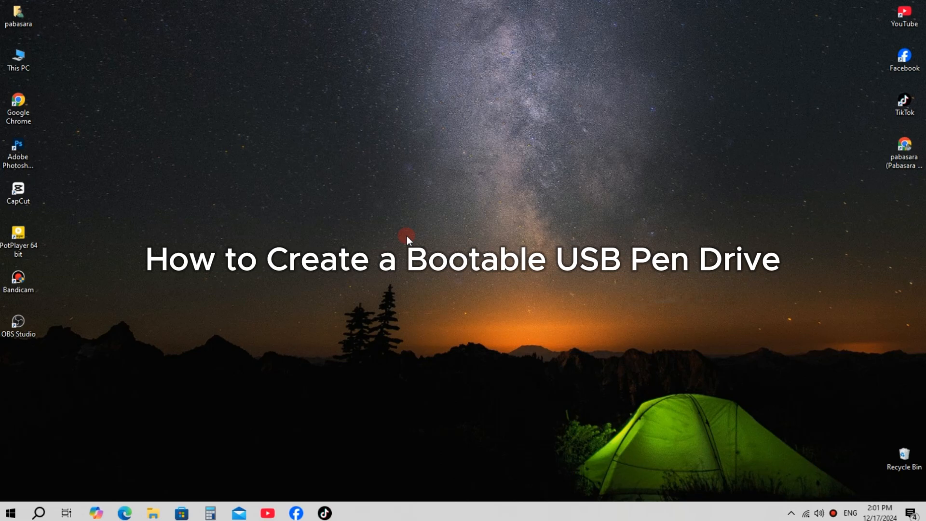
# Switch to Google Chrome and search the web for "rufus download".
pyautogui.doubleClick(19, 103)
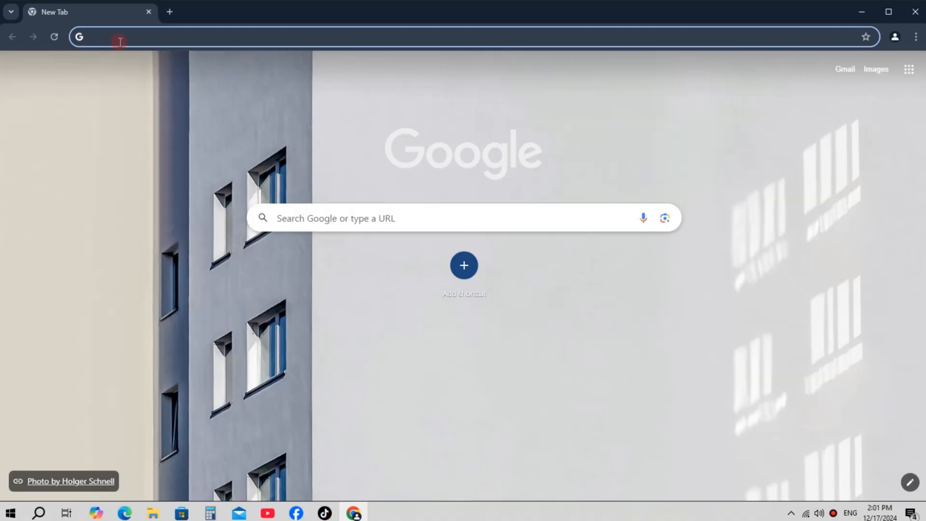
pyautogui.click(131, 36)
pyautogui.write('ru')
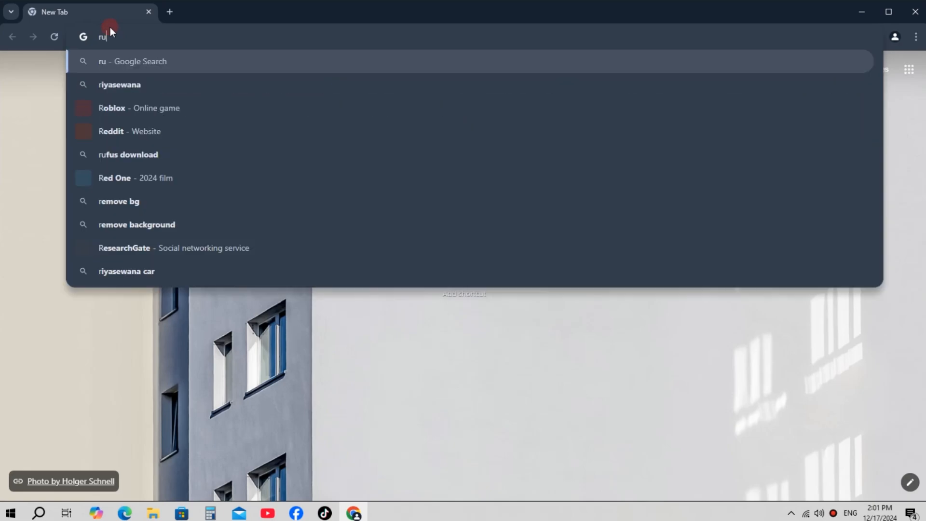
pyautogui.write('fus ')
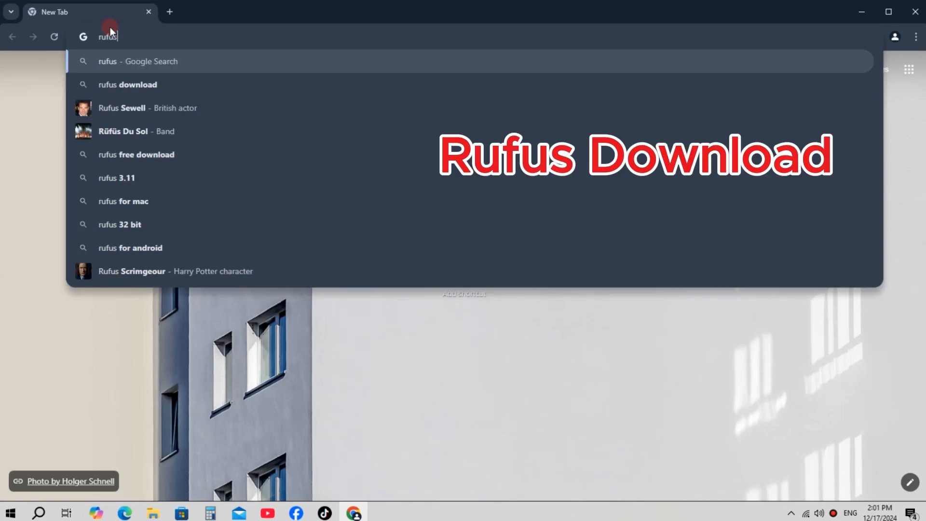
pyautogui.write('dow')
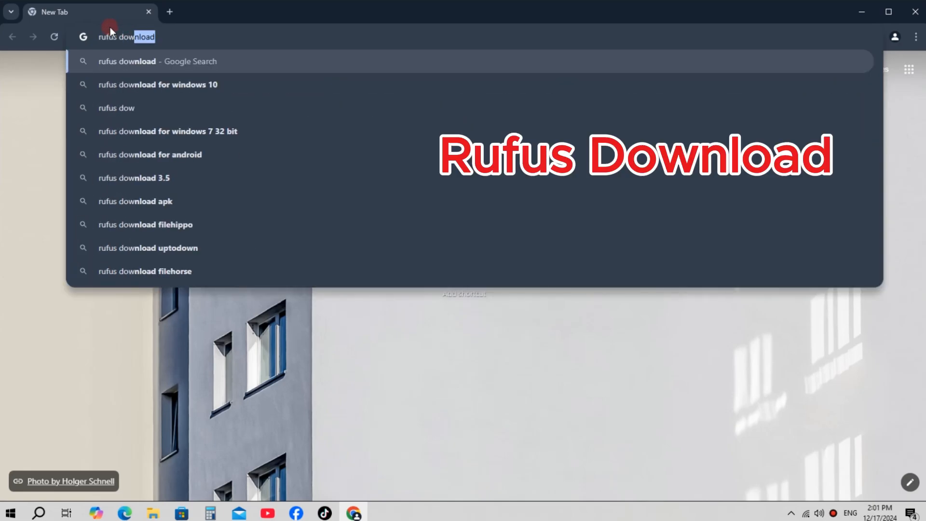
pyautogui.write('nl')
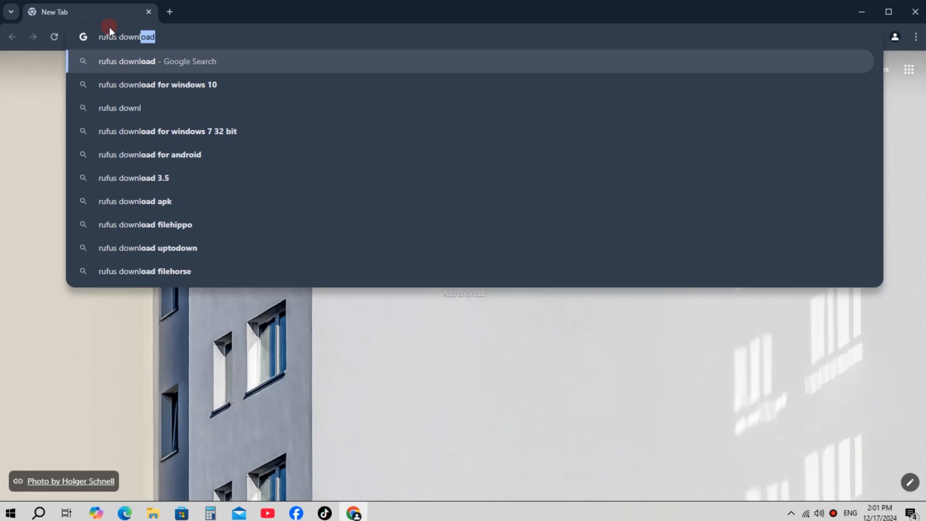
pyautogui.write('oad')
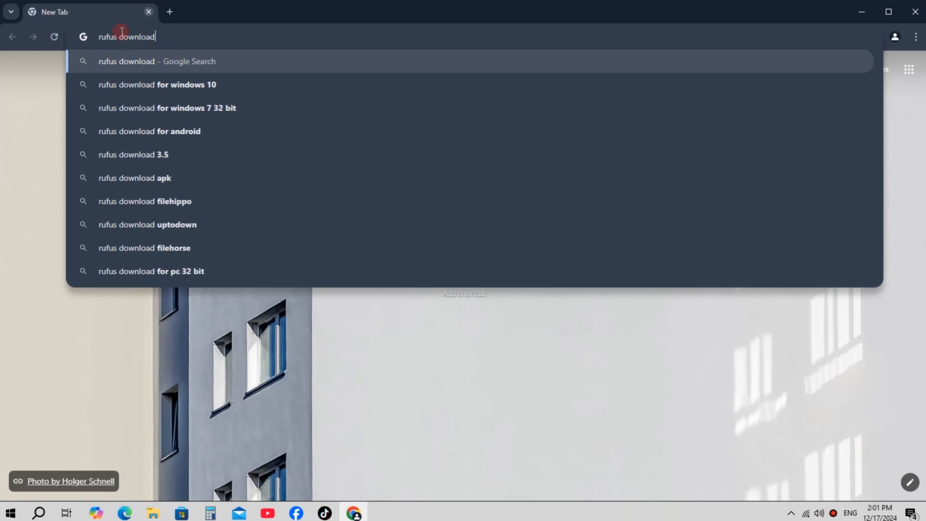
pyautogui.press('Return')
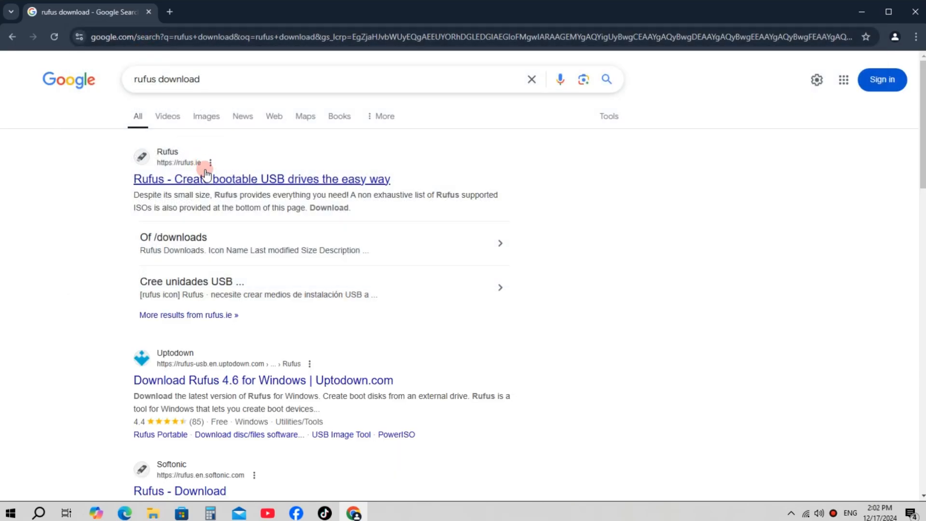
# Open the official rufus.ie site from the search results and download the portable Windows x64 release, rufus-4.6p.exe.
pyautogui.click(246, 180)
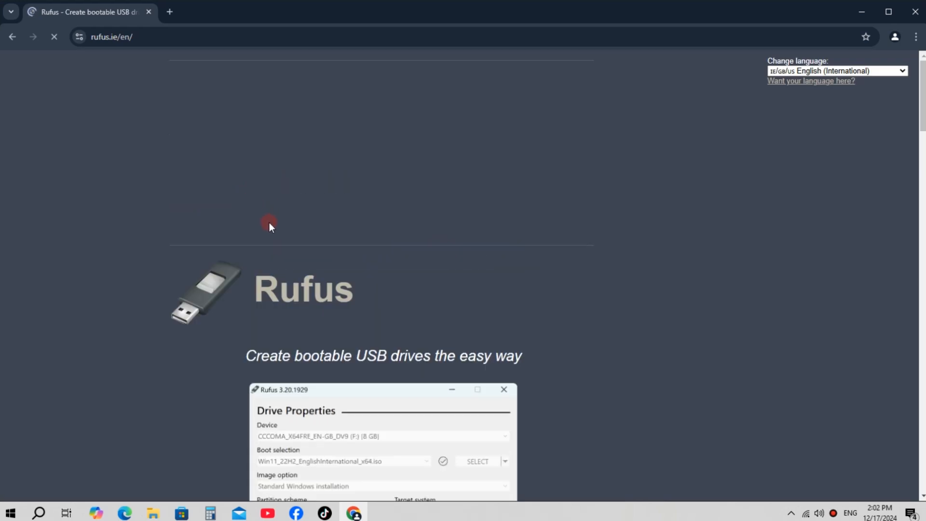
pyautogui.scroll(-1, 395, 252)
pyautogui.scroll(-10, 394, 250)
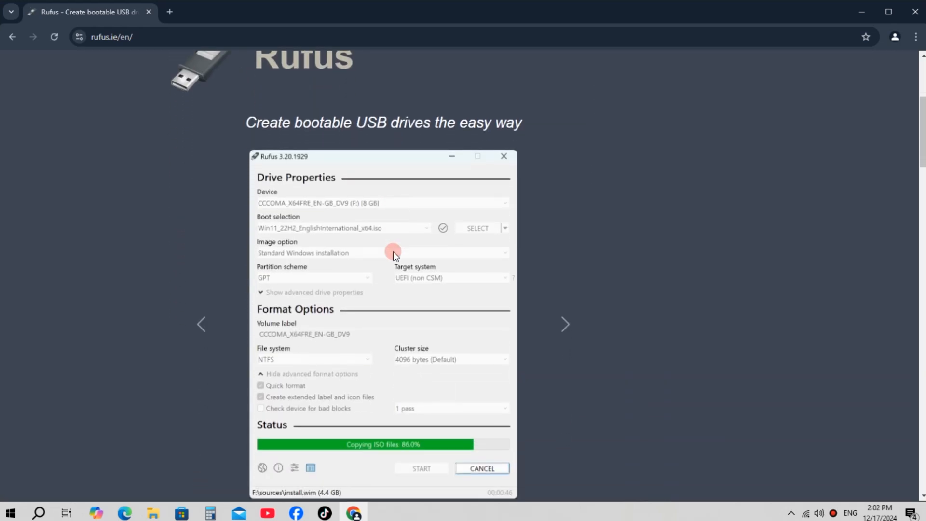
pyautogui.scroll(-4, 392, 258)
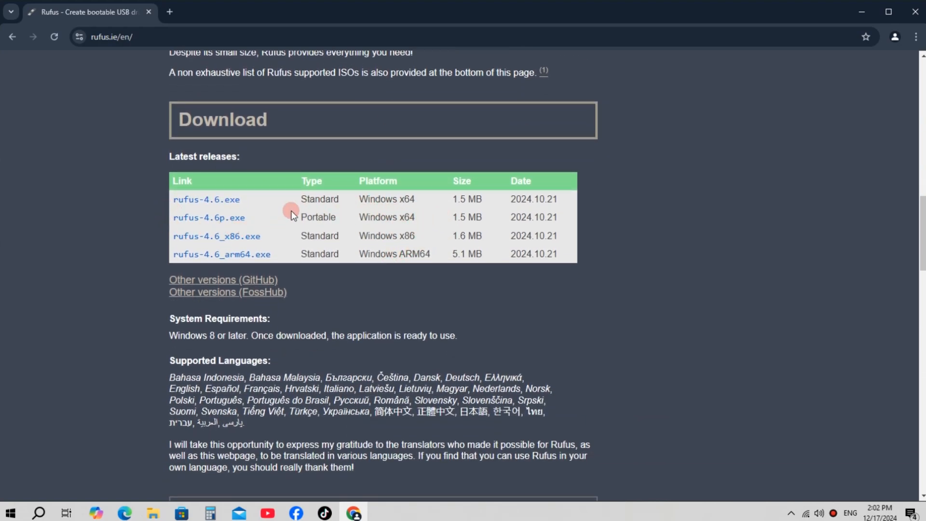
pyautogui.click(211, 218)
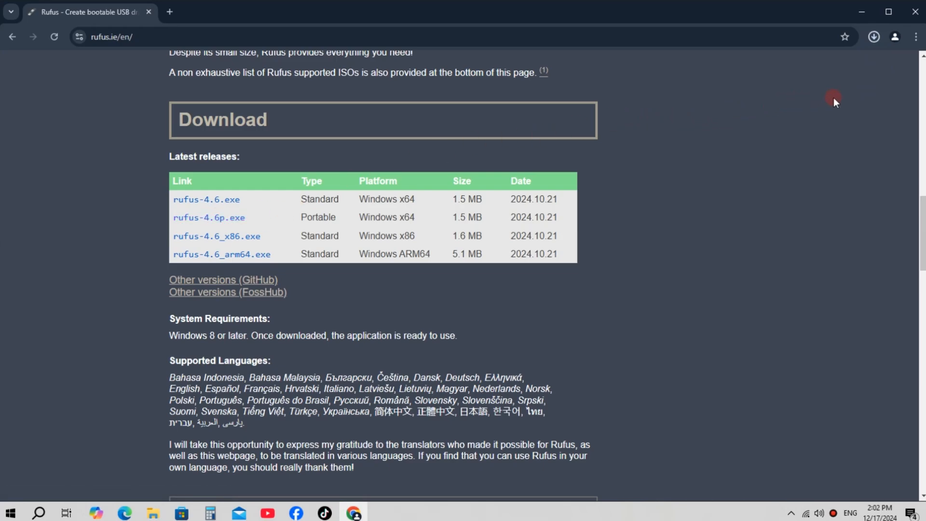
# Check the rufus-4.6p.exe download, close the browser, and open the Downloads folder from This PC.
pyautogui.click(874, 37)
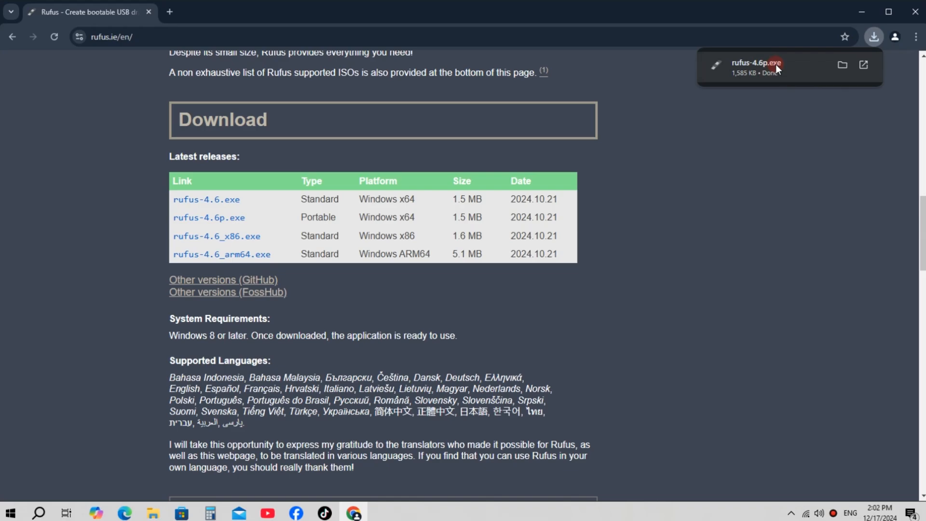
pyautogui.click(916, 12)
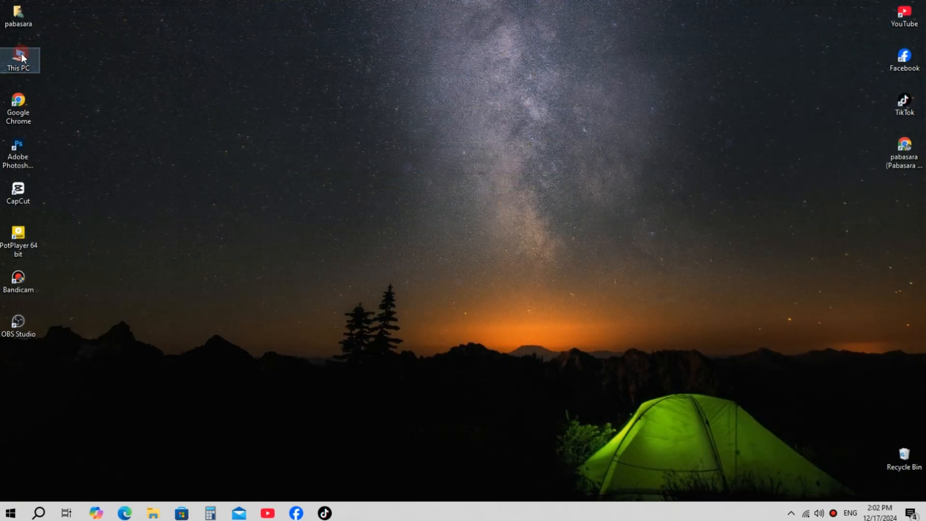
pyautogui.doubleClick(22, 55)
pyautogui.doubleClick(516, 290)
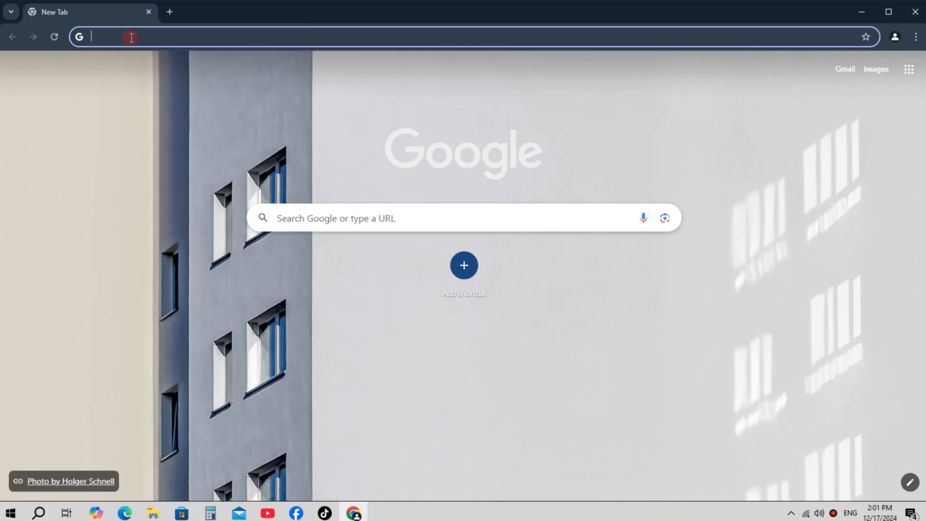
# Search the web for "rufus download" from the new browser tab.
pyautogui.click(114, 28)
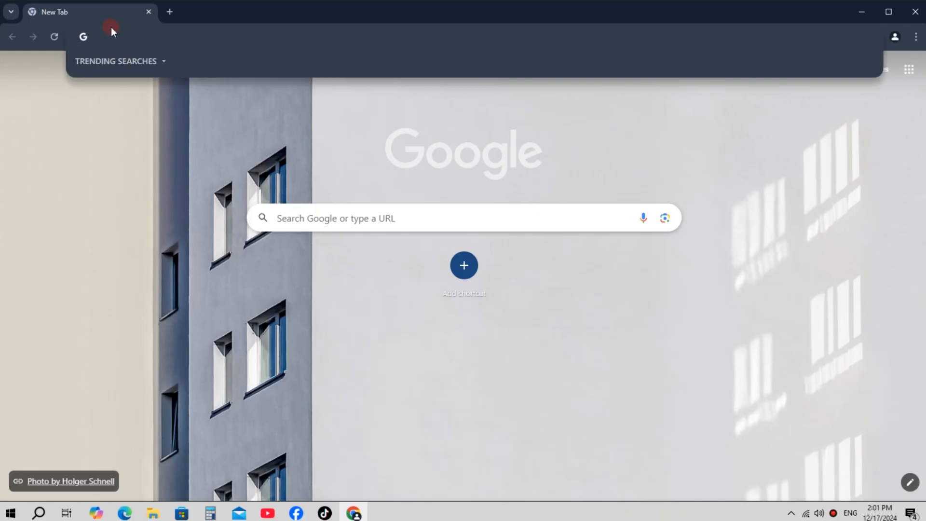
pyautogui.write('rufu')
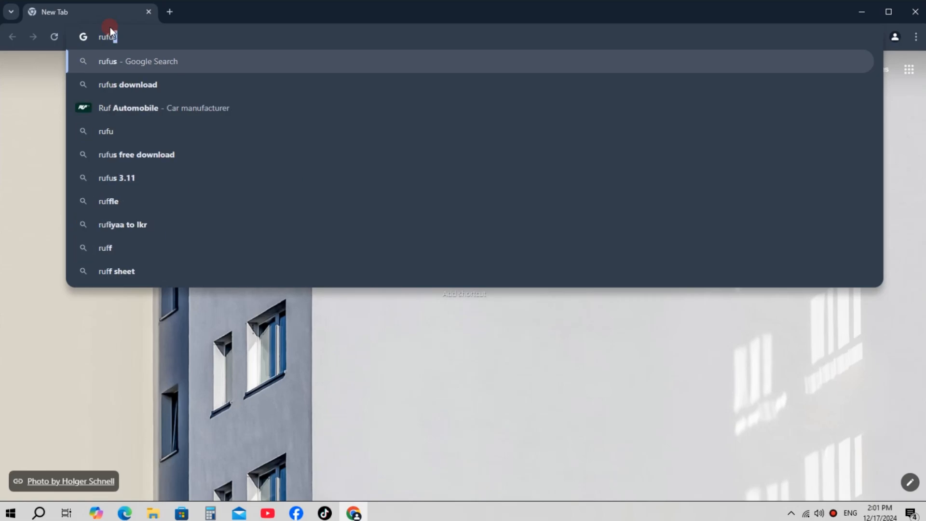
pyautogui.write('s d')
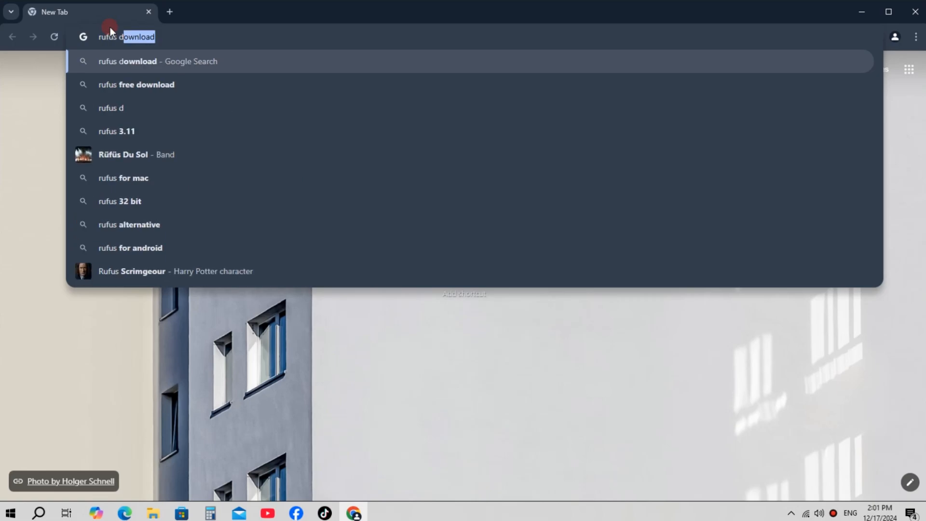
pyautogui.write('own')
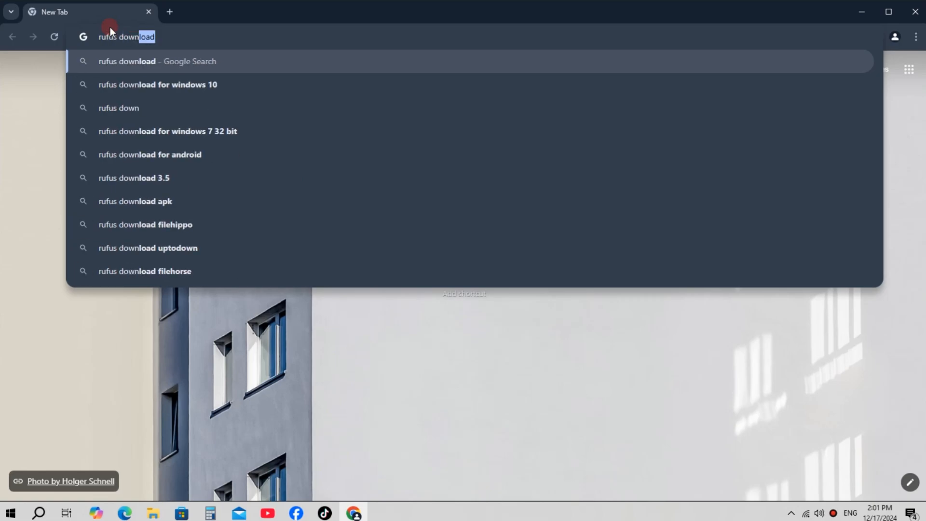
pyautogui.write('load')
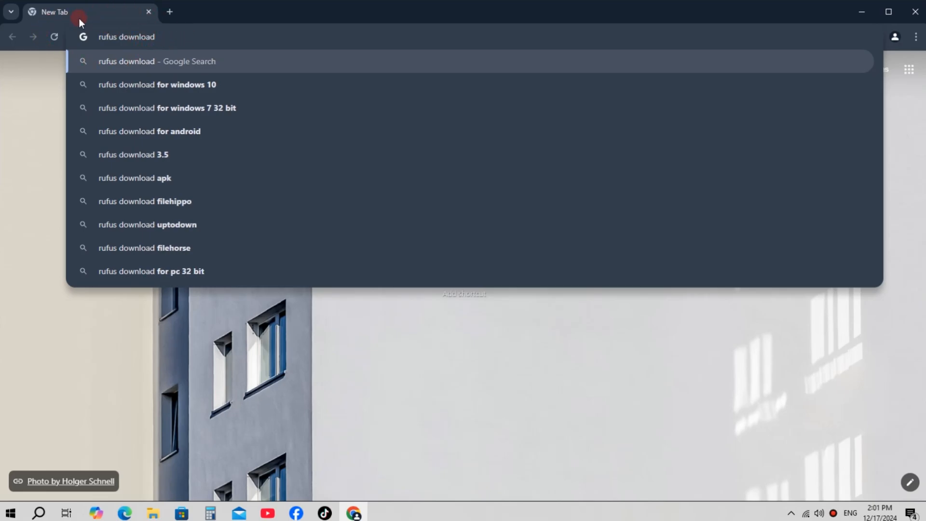
pyautogui.press('Return')
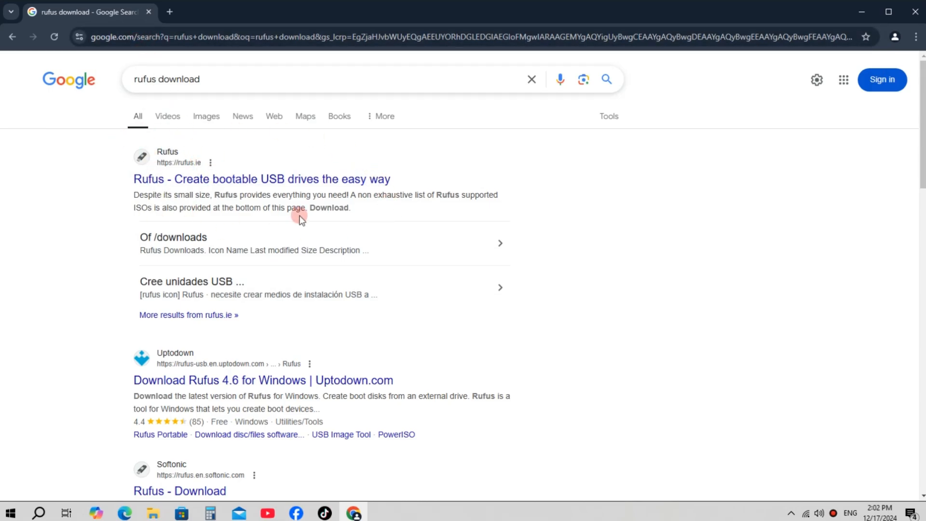
# Go to the official Rufus website in the results and download rufus-4.6p.exe, the portable x64 version, from the latest releases.
pyautogui.click(247, 180)
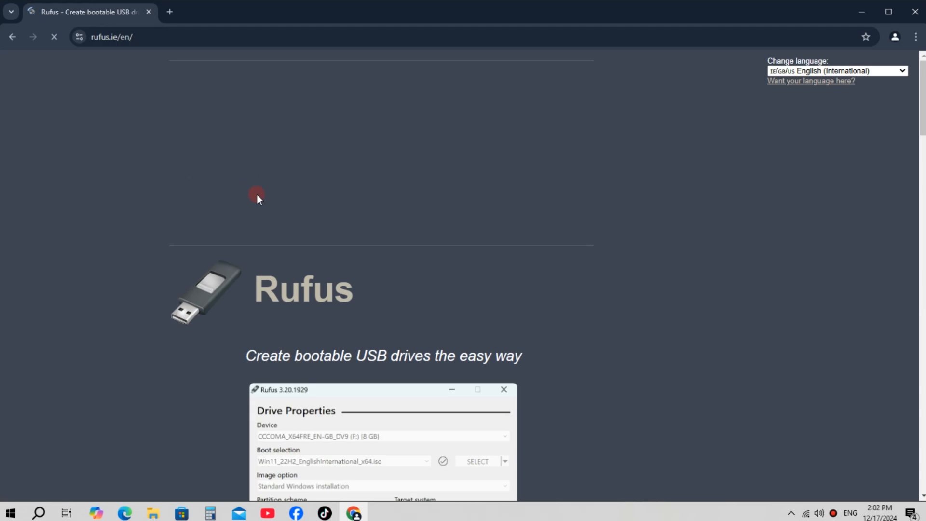
pyautogui.scroll(-4, 395, 252)
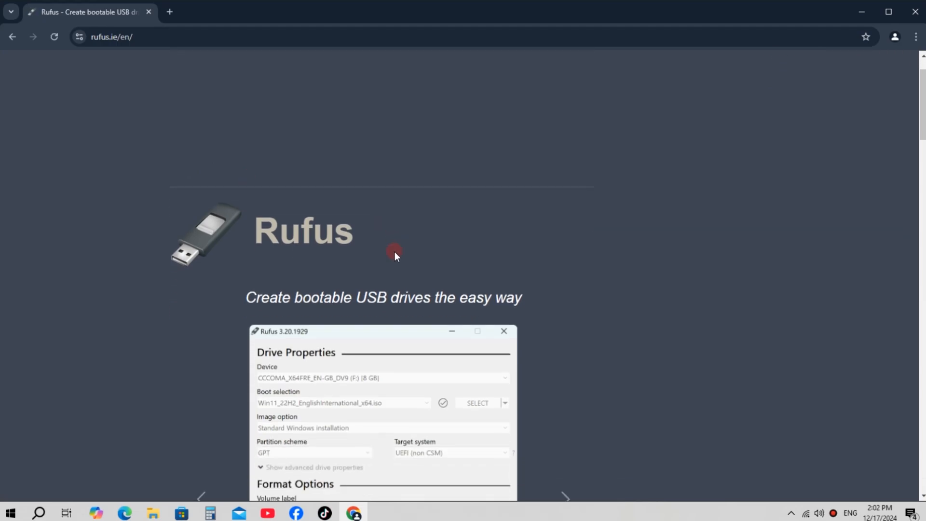
pyautogui.scroll(-10, 394, 252)
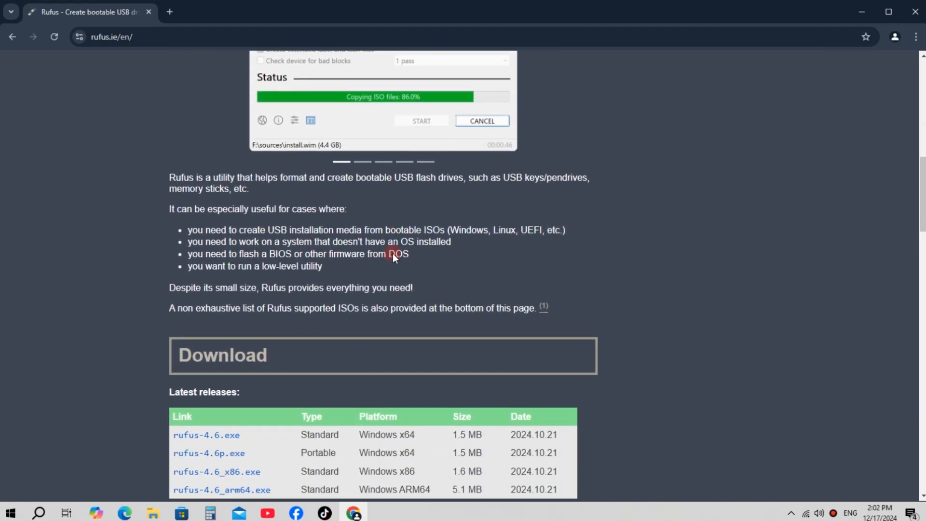
pyautogui.scroll(-4, 391, 256)
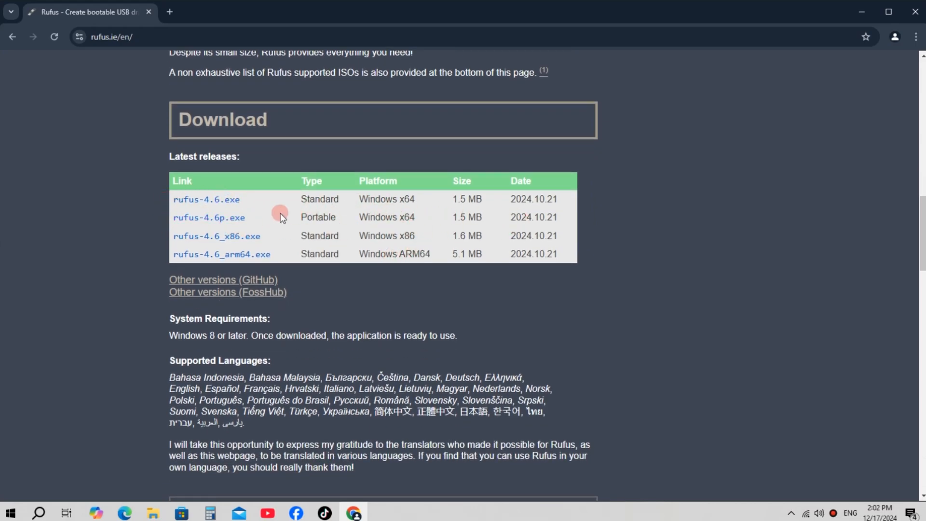
pyautogui.click(212, 220)
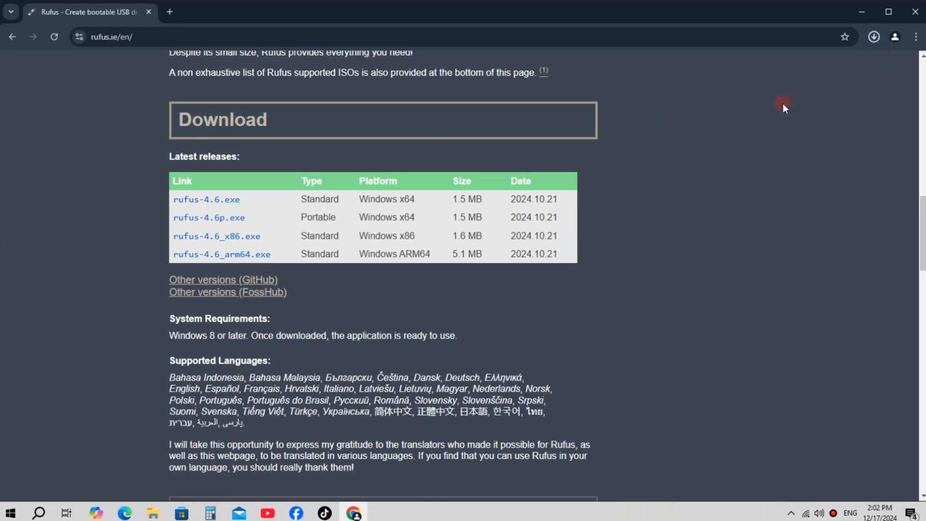
# Check the rufus-4.6p.exe entry in the browser's downloads, close the browser, and open This PC.
pyautogui.click(876, 36)
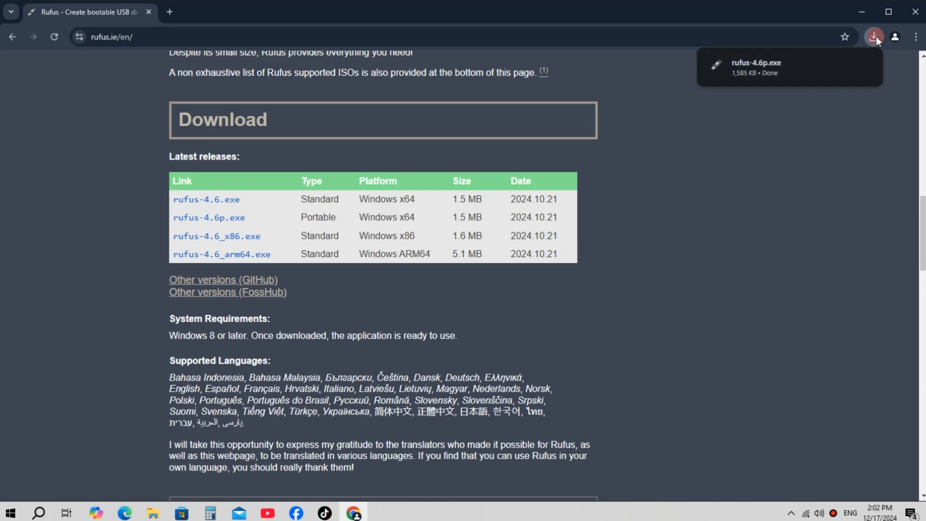
pyautogui.click(916, 12)
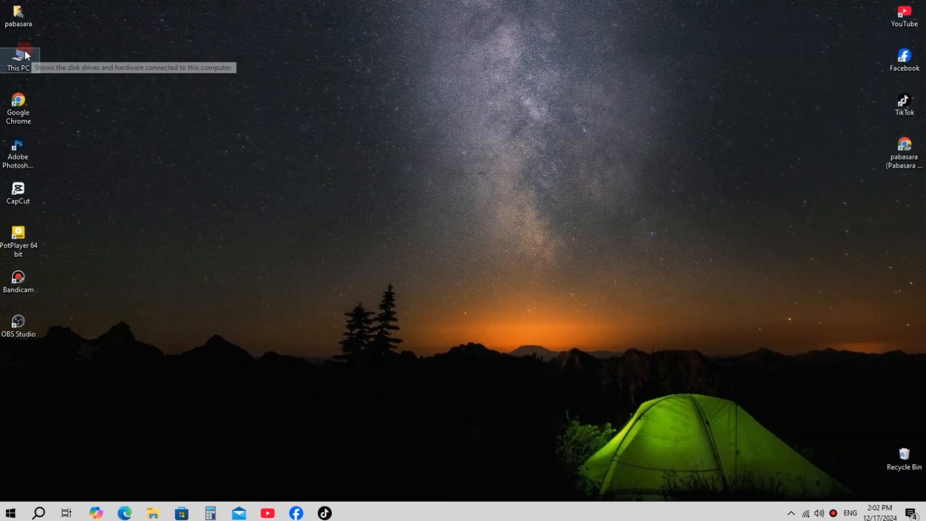
pyautogui.doubleClick(21, 53)
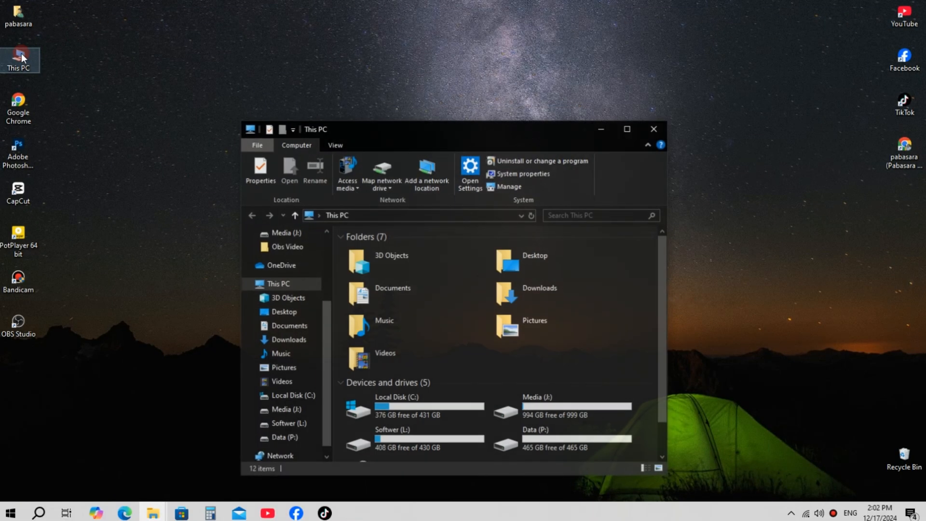
# Dismiss the AutoPlay notification for Pen Drive (I:) and open the Downloads folder from This PC.
pyautogui.doubleClick(514, 291)
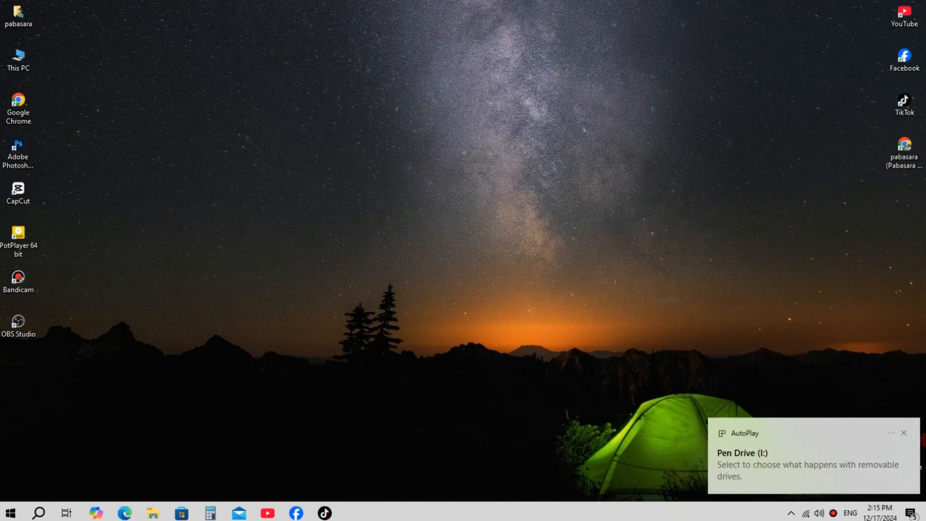
pyautogui.click(904, 433)
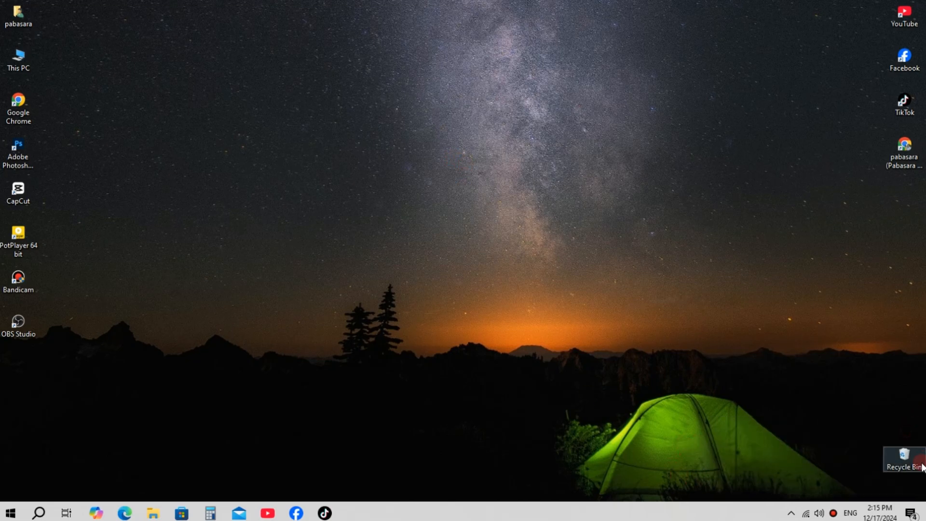
pyautogui.doubleClick(17, 59)
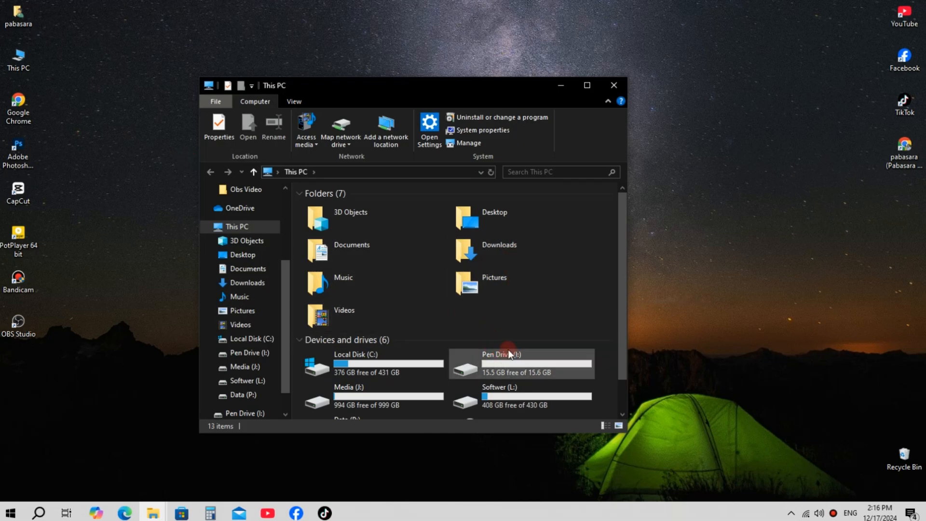
pyautogui.doubleClick(497, 246)
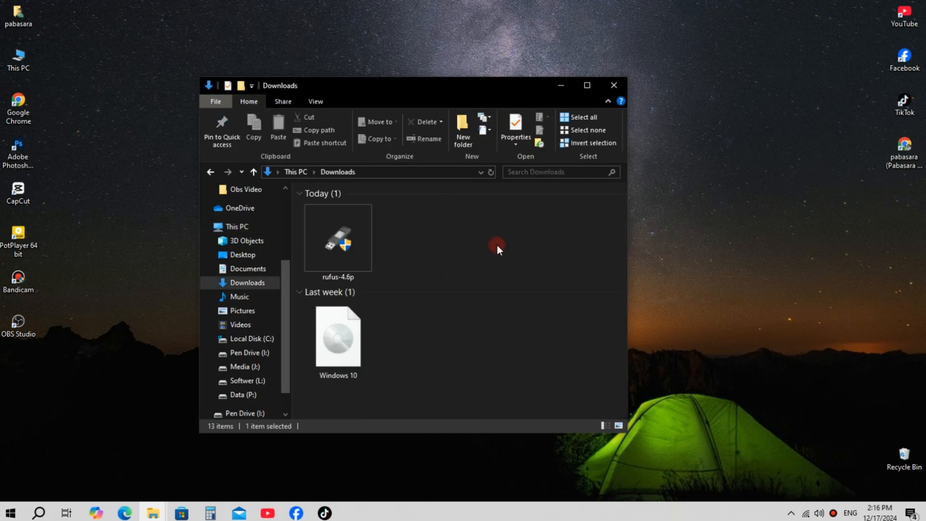
# Run rufus-4.6p from the Downloads folder and allow Rufus to check for application updates online.
pyautogui.click(343, 250)
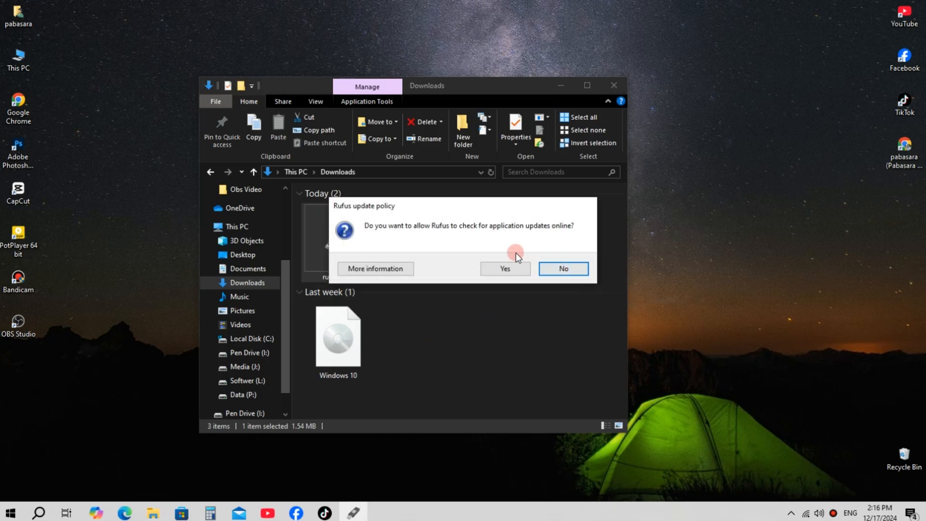
pyautogui.click(504, 269)
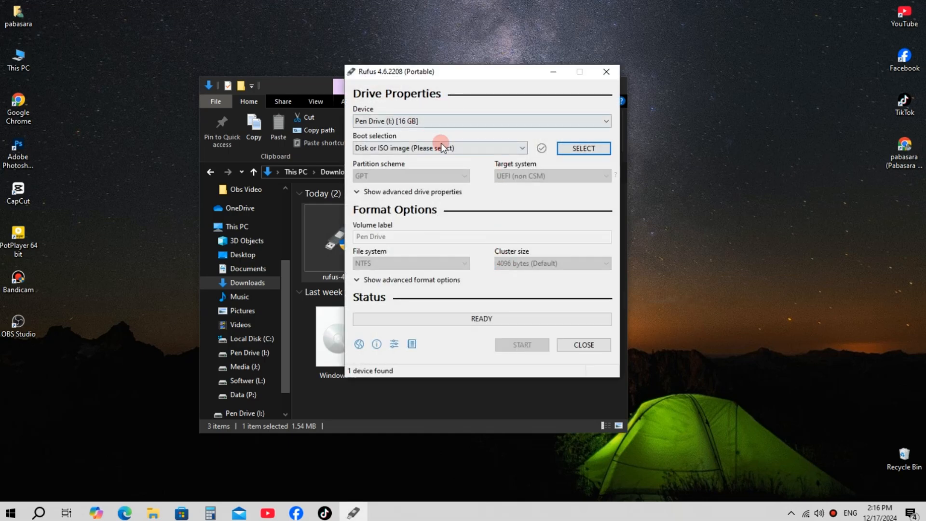
pyautogui.moveTo(488, 68); pyautogui.dragTo(453, 76)
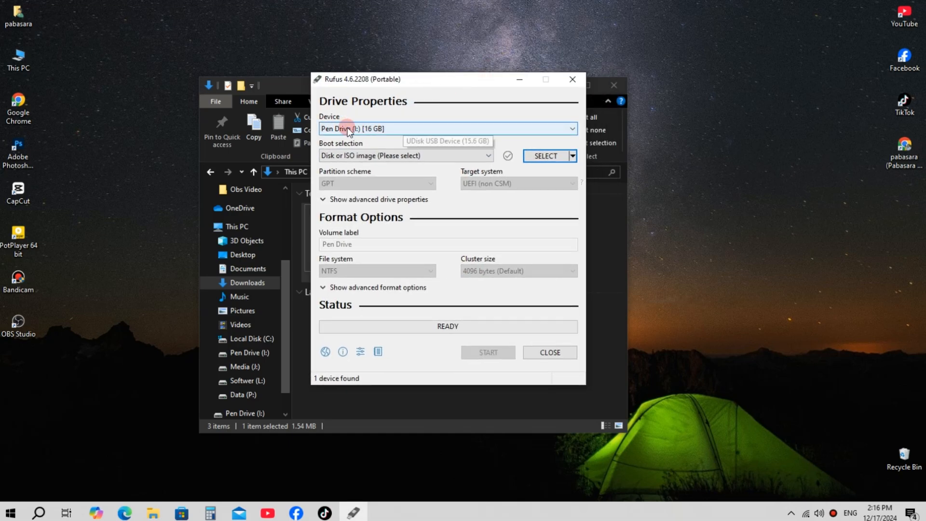
# Choose Pen Drive (I:) [16 GB] as the device and load the Windows 10 disc image from Downloads as the boot selection.
pyautogui.click(385, 127)
pyautogui.click(372, 140)
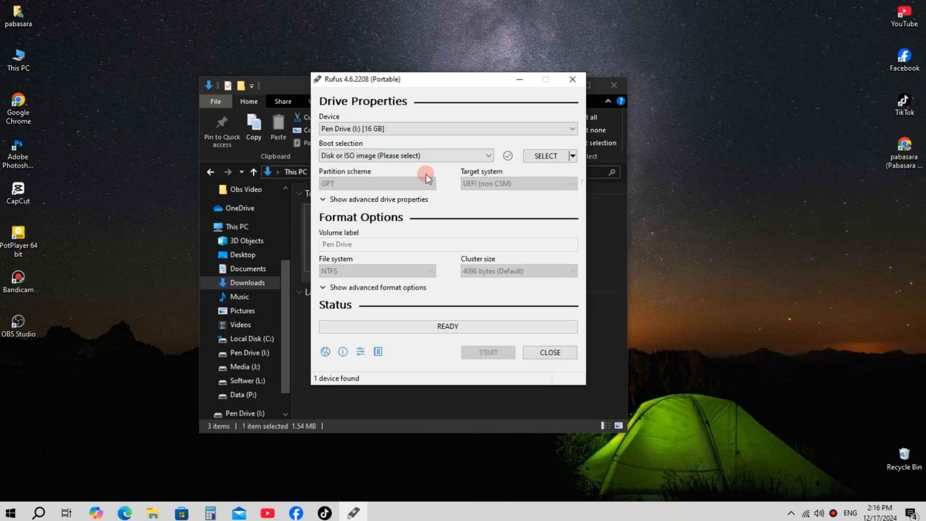
pyautogui.click(476, 155)
pyautogui.click(476, 156)
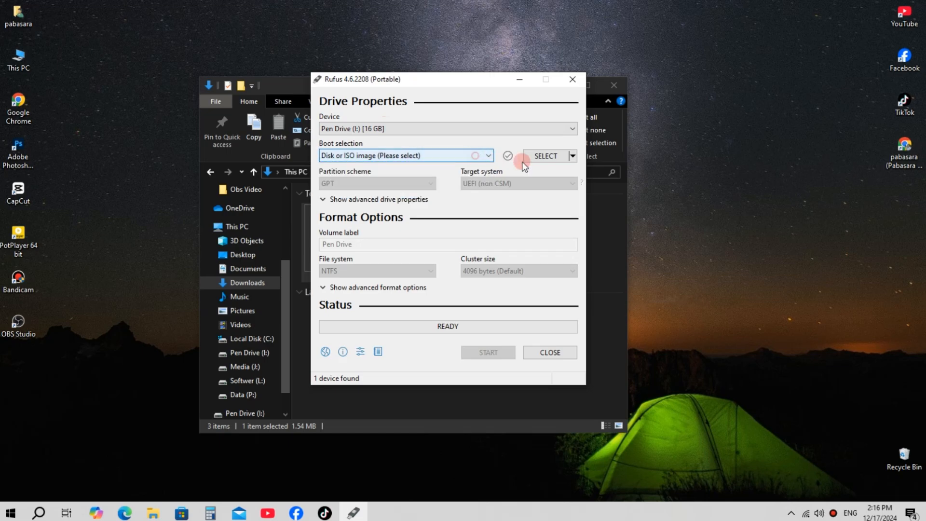
pyautogui.click(547, 156)
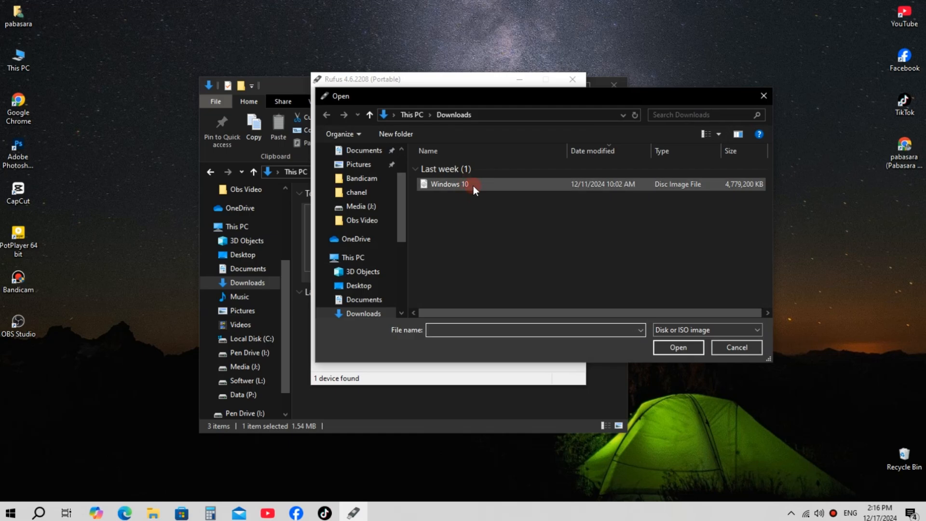
pyautogui.click(473, 185)
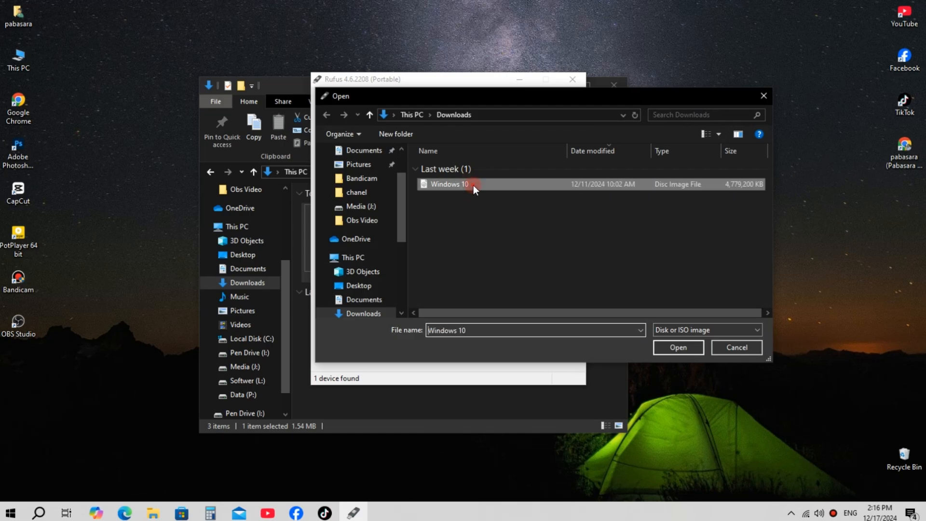
pyautogui.click(676, 348)
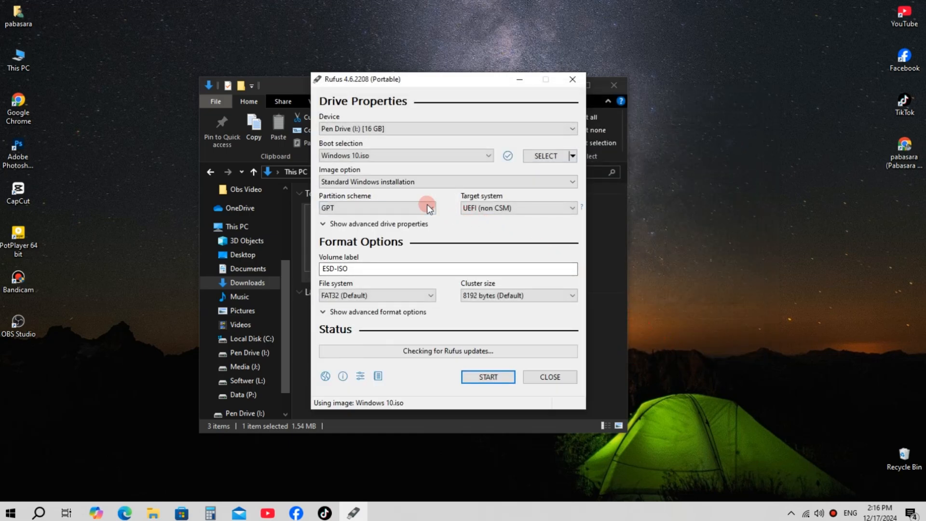
# Keep Standard Windows installation as the image option, with the GPT partition scheme and UEFI (non CSM) target system.
pyautogui.click(415, 184)
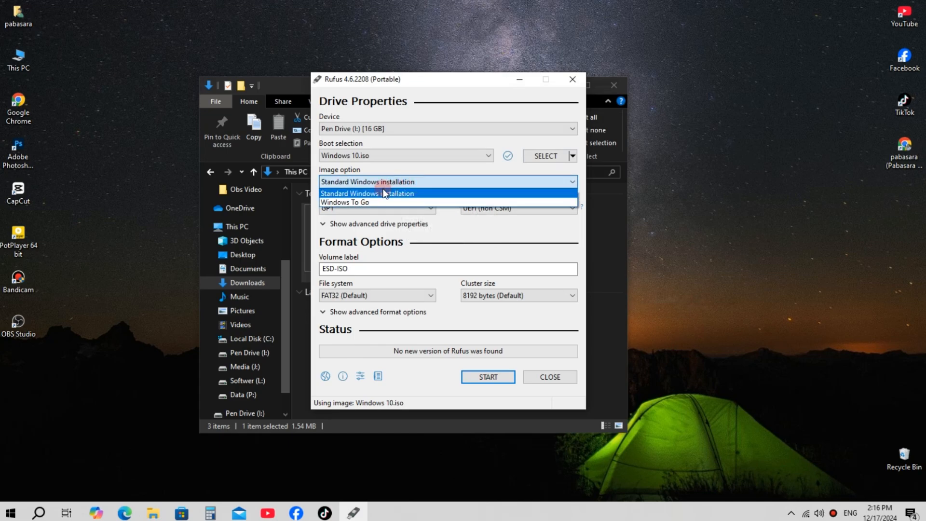
pyautogui.click(414, 194)
pyautogui.click(399, 204)
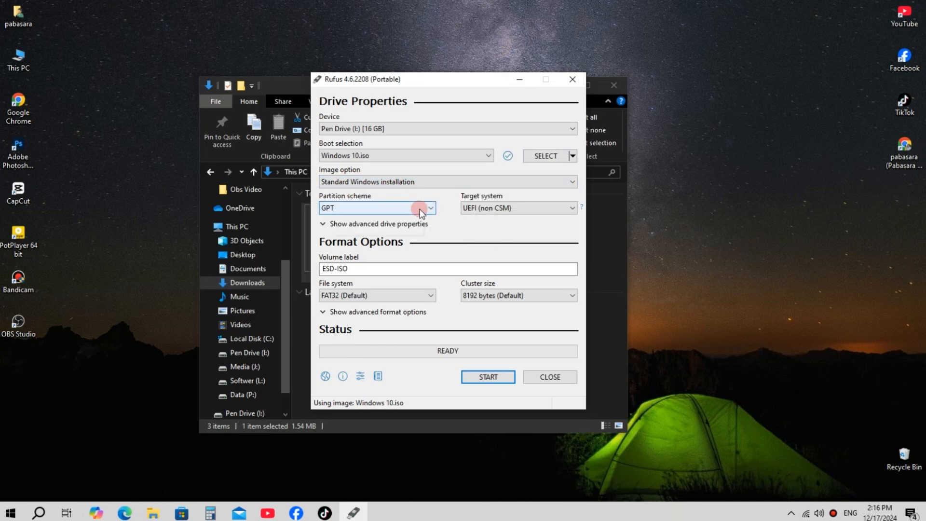
pyautogui.click(502, 213)
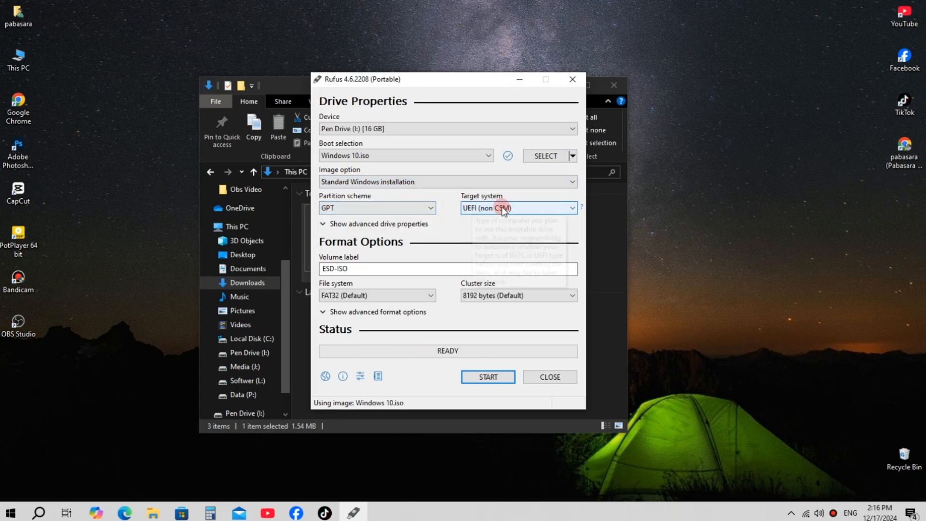
pyautogui.click(502, 208)
# Set the volume label to "windows 10" and the file system to NTFS.
pyautogui.click(350, 268)
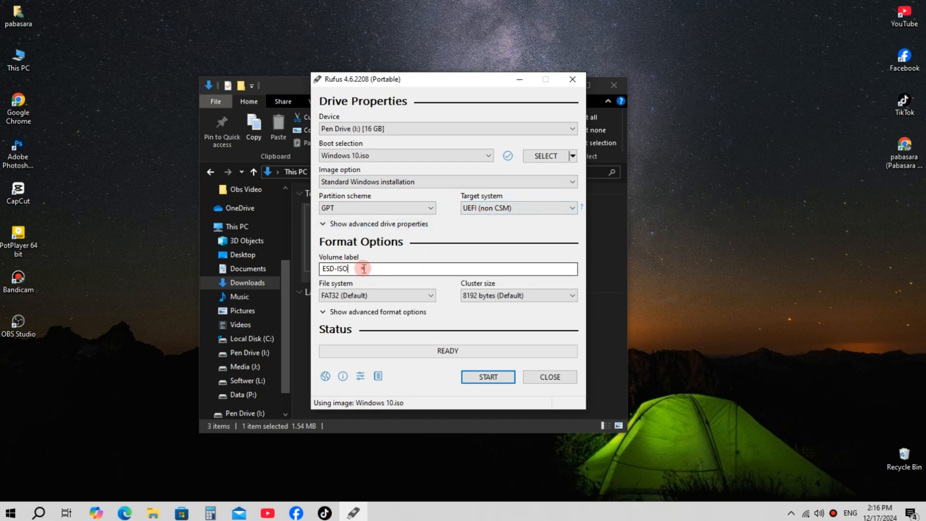
pyautogui.moveTo(364, 269); pyautogui.dragTo(303, 266)
pyautogui.click(364, 272)
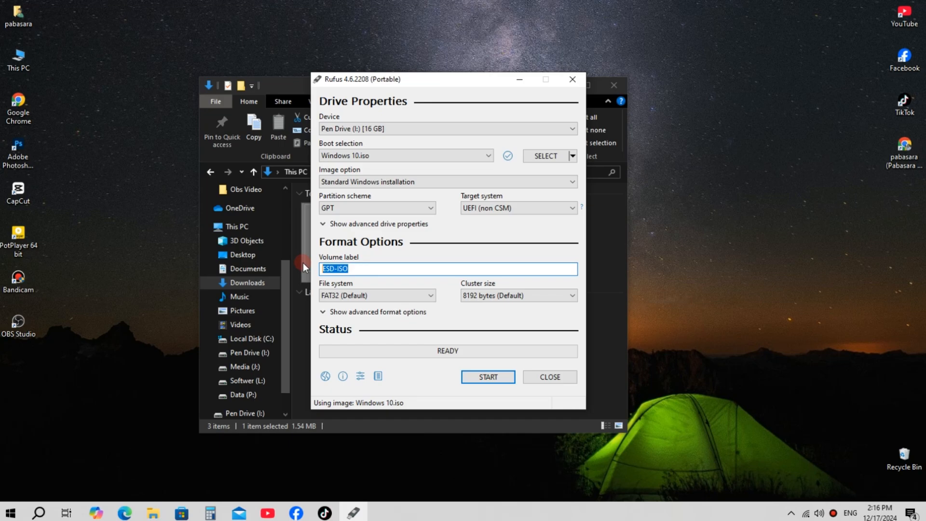
pyautogui.write('windows 10')
pyautogui.click(396, 296)
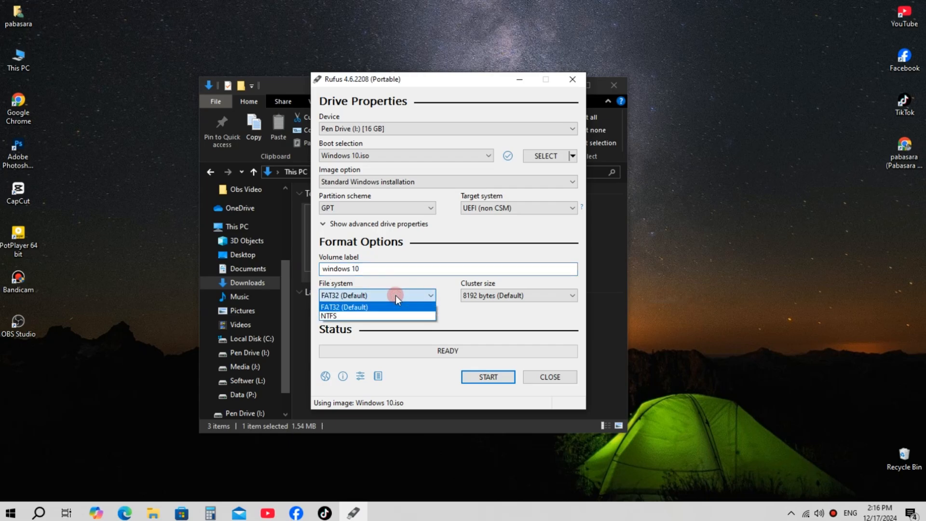
pyautogui.click(334, 315)
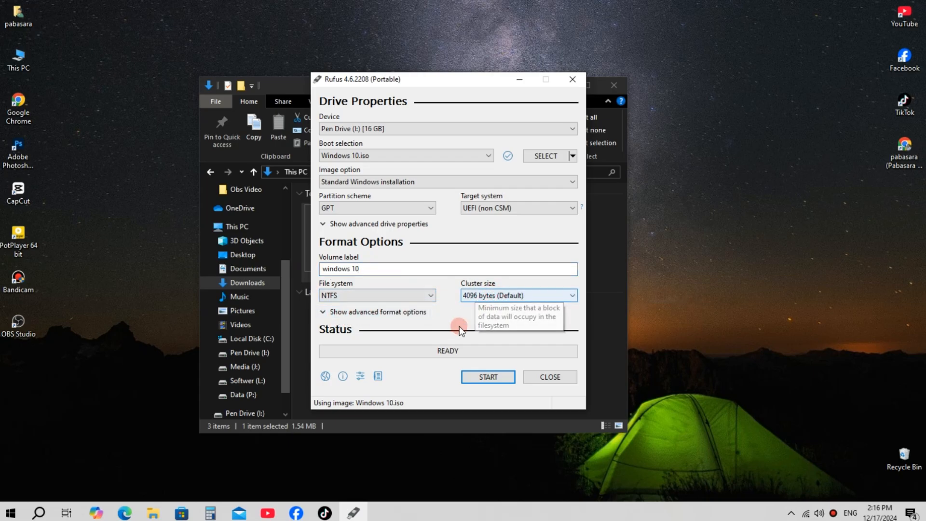
# Start the process and customize the Windows installation with a local account under a new username and this user's regional options.
pyautogui.click(488, 378)
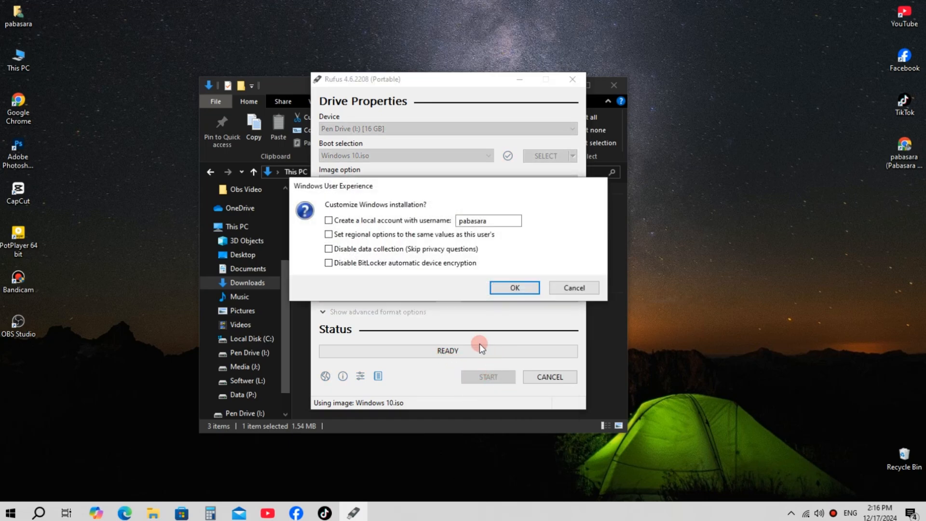
pyautogui.moveTo(509, 222); pyautogui.dragTo(437, 224)
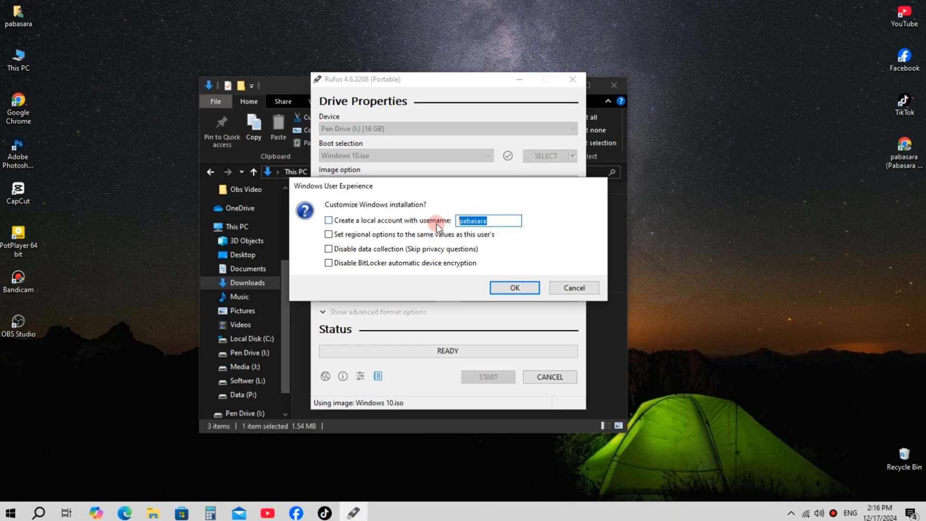
pyautogui.write('pabba')
pyautogui.click(421, 221)
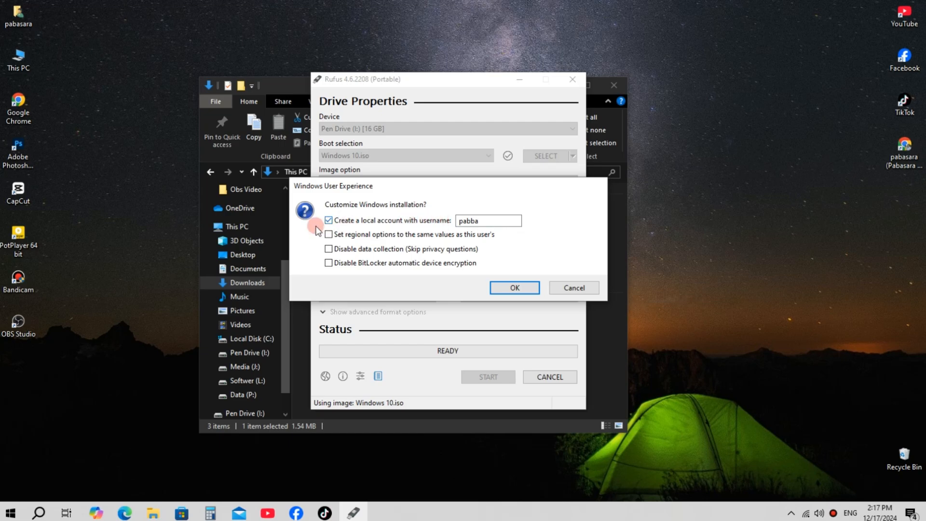
pyautogui.click(331, 234)
pyautogui.click(508, 288)
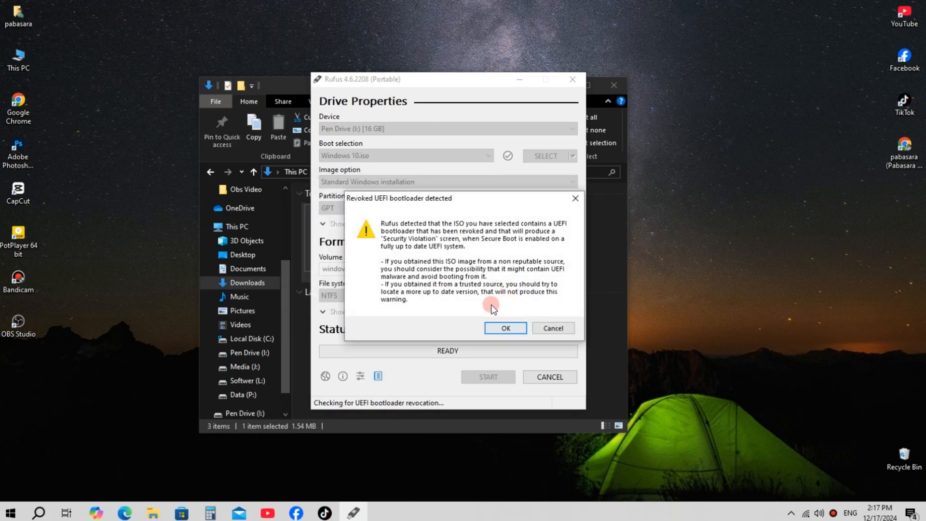
# Accept the revoked bootloader and data erasure warnings to write the pen drive, and close the Downloads window and Rufus once writing ends.
pyautogui.click(506, 329)
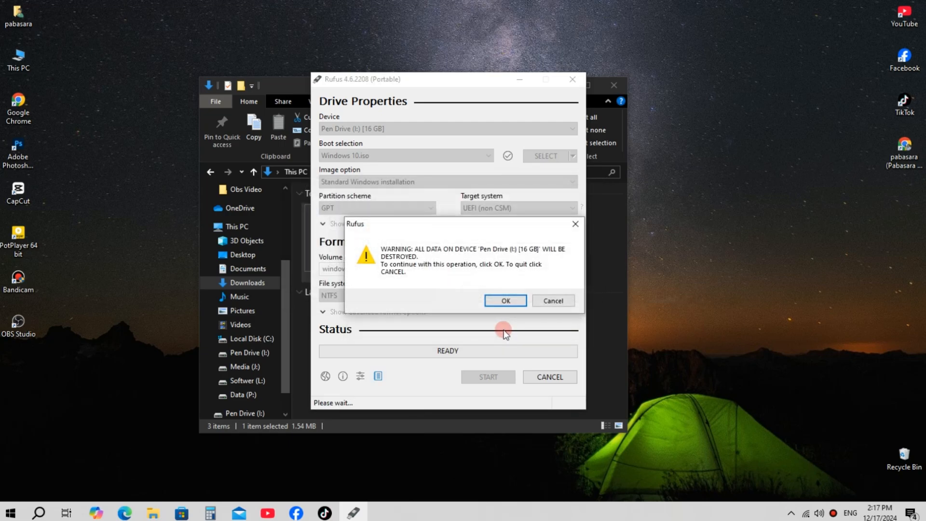
pyautogui.click(495, 300)
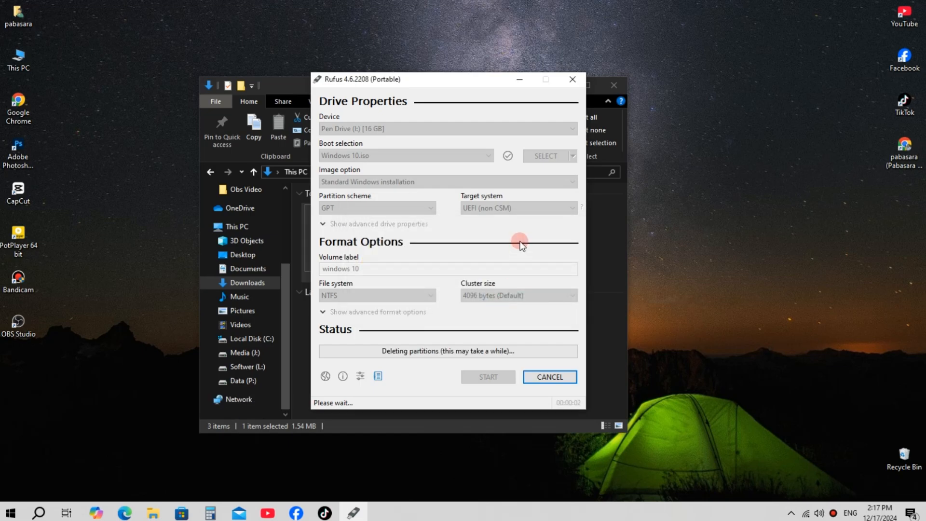
pyautogui.click(621, 91)
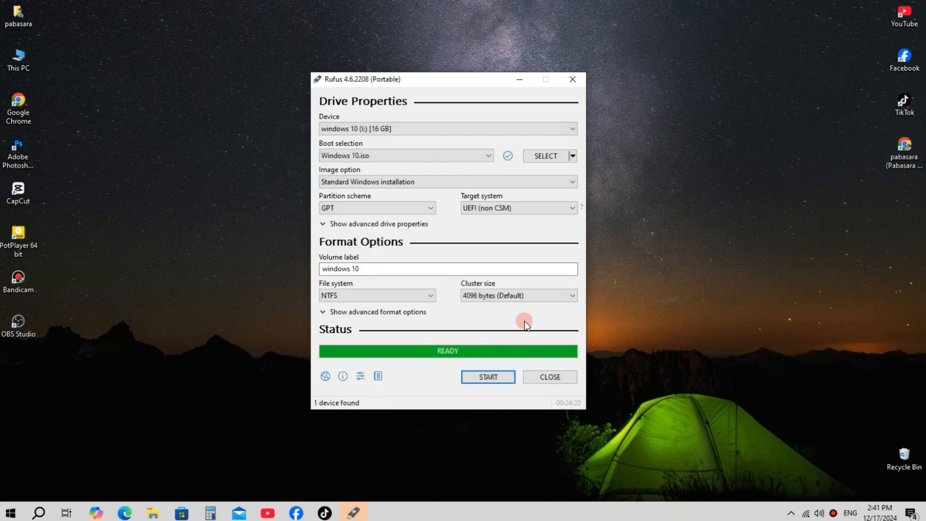
pyautogui.click(547, 378)
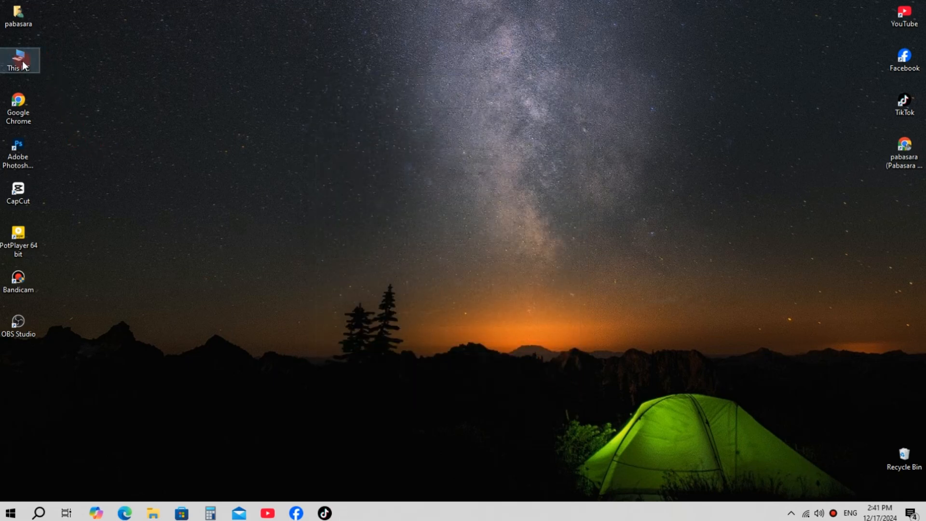
# Open the windows 10 (I:) drive from This PC to examine its files, and return to This PC.
pyautogui.press('super+e')
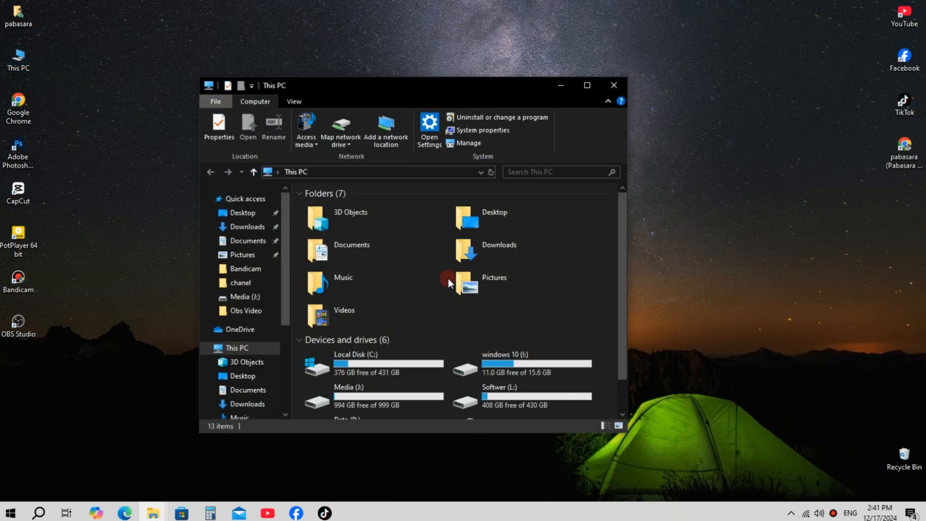
pyautogui.scroll(-2, 473, 337)
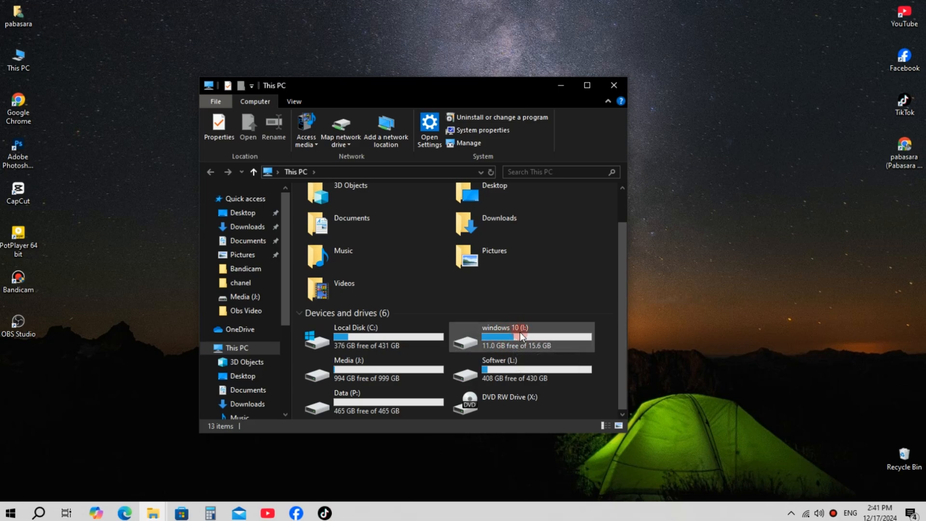
pyautogui.doubleClick(513, 344)
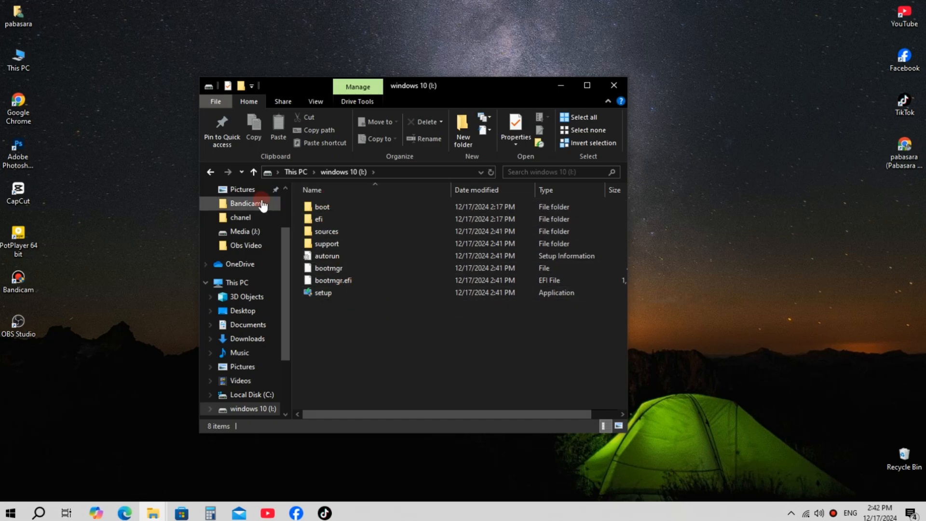
pyautogui.click(210, 171)
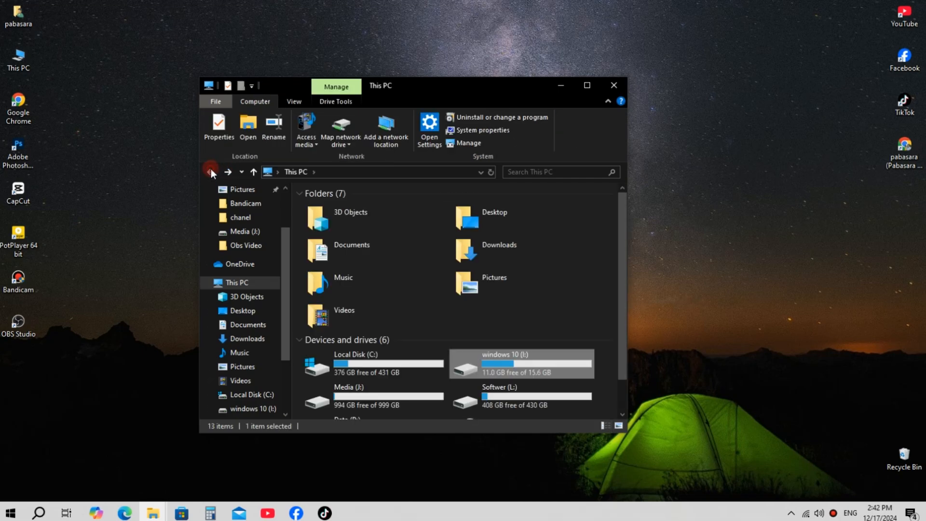
# Eject the windows 10 (I:) pen drive, then close This PC and the safe removal notification.
pyautogui.rightClick(497, 352)
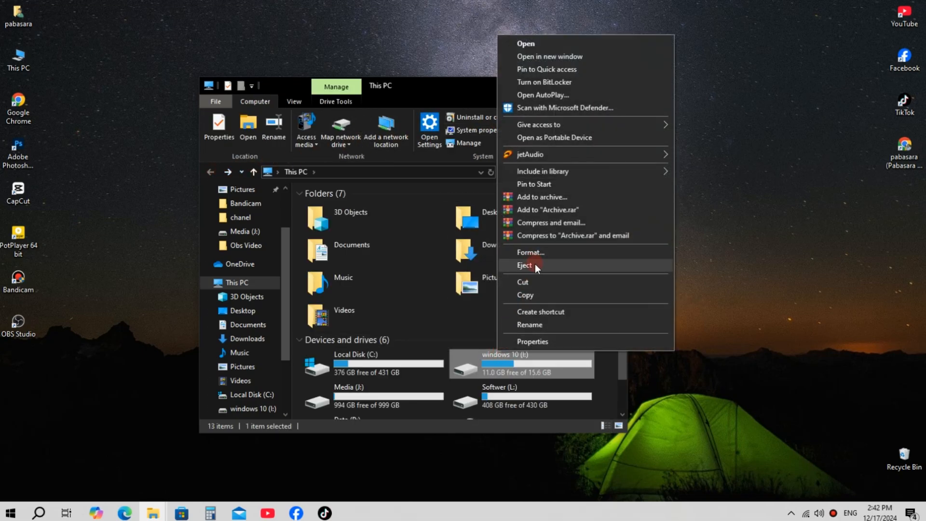
pyautogui.click(534, 265)
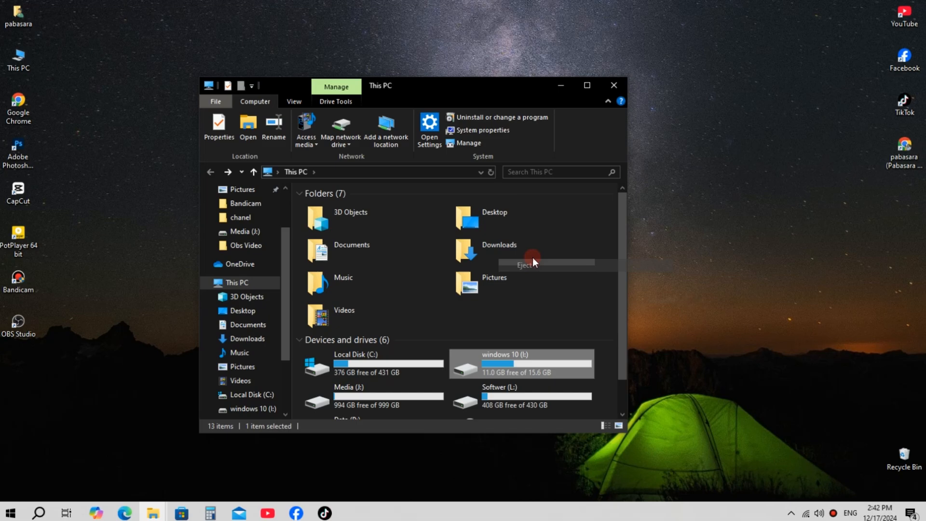
pyautogui.click(622, 88)
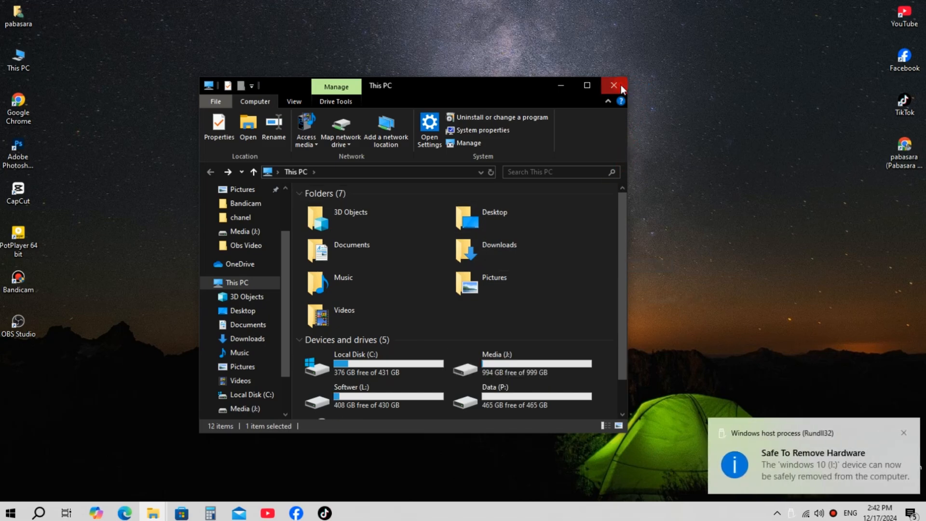
pyautogui.click(903, 430)
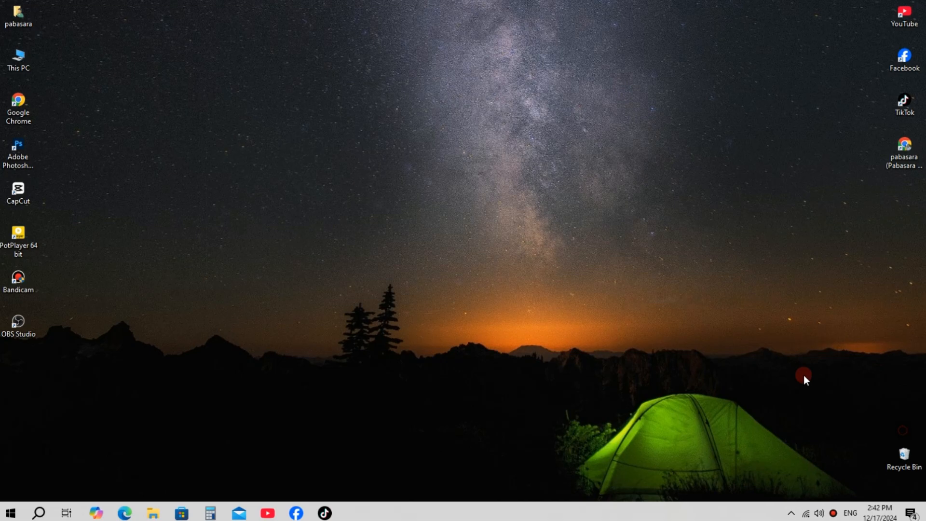